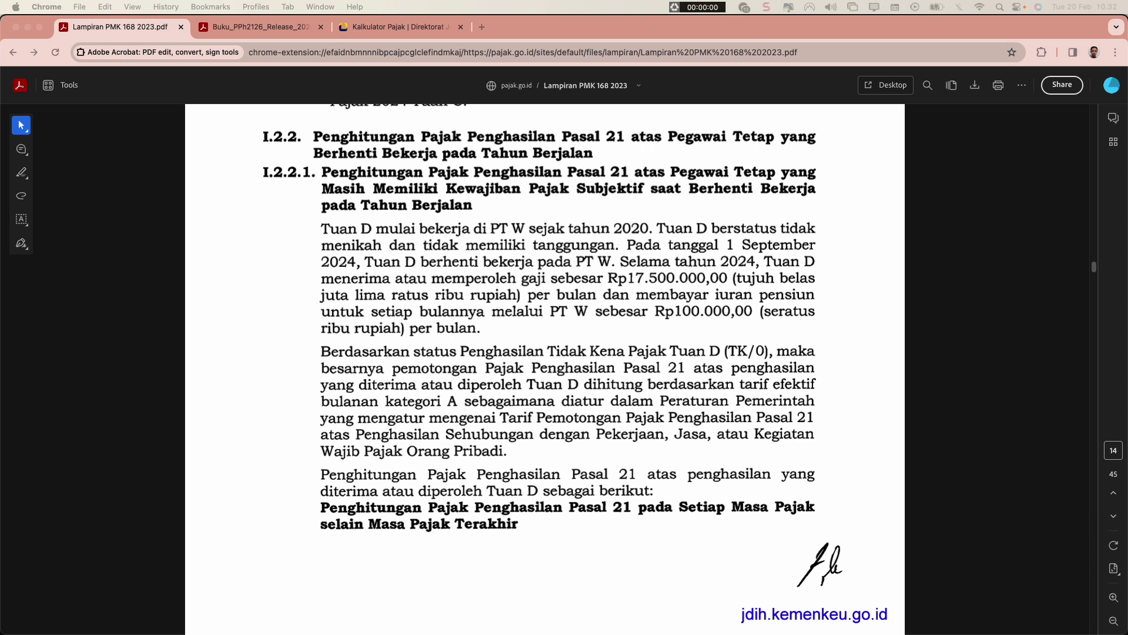
- Read through the I.2.2.1 example in the PMK 168 2023 attachment, including its monthly PPh Pasal 21 table
scroll(347, 499, down, 5)
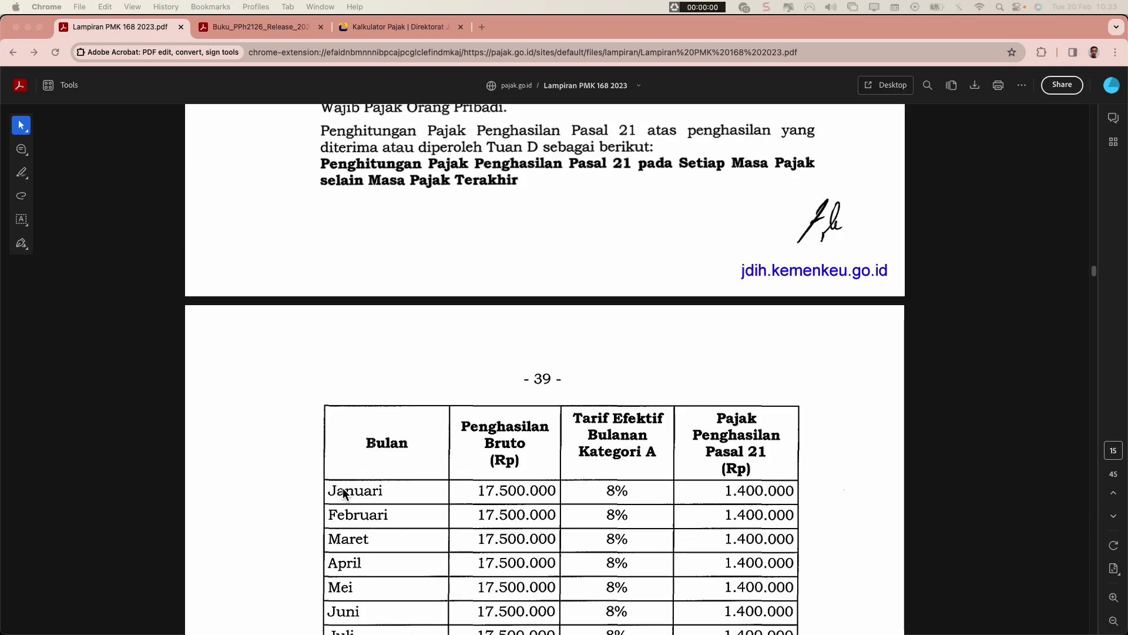
scroll(353, 505, down, 10)
scroll(355, 510, down, 10)
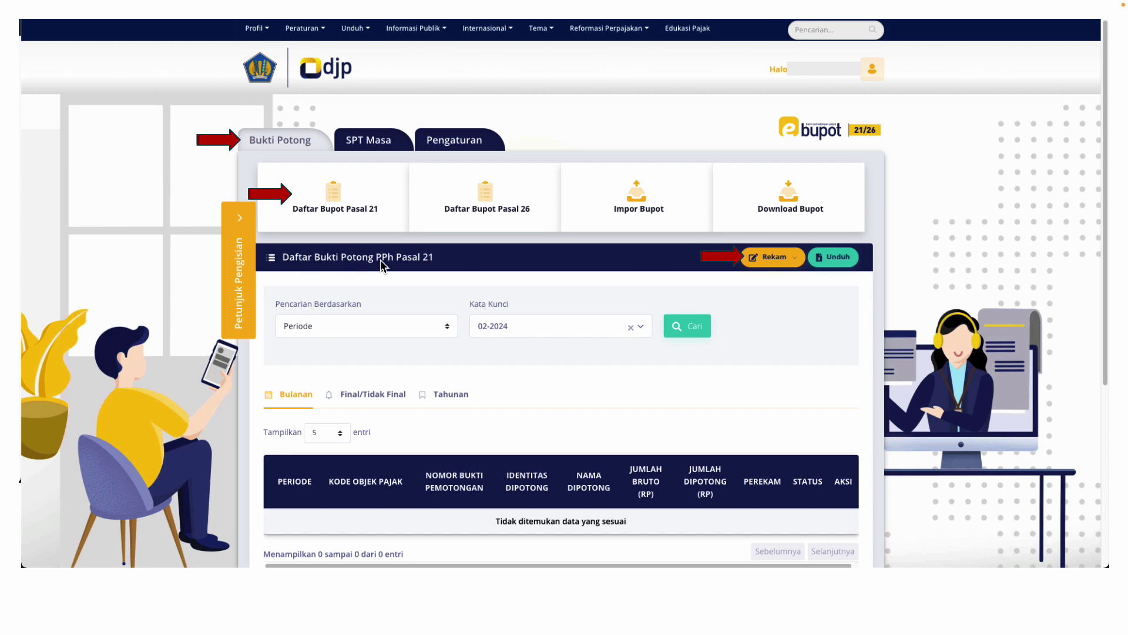
- Review the e-Bupot 21/26 slides, from recording a Bupot Tahunan A1 through the income, deduction, PPh Pasal 21 calculation and signing sections
click(757, 264)
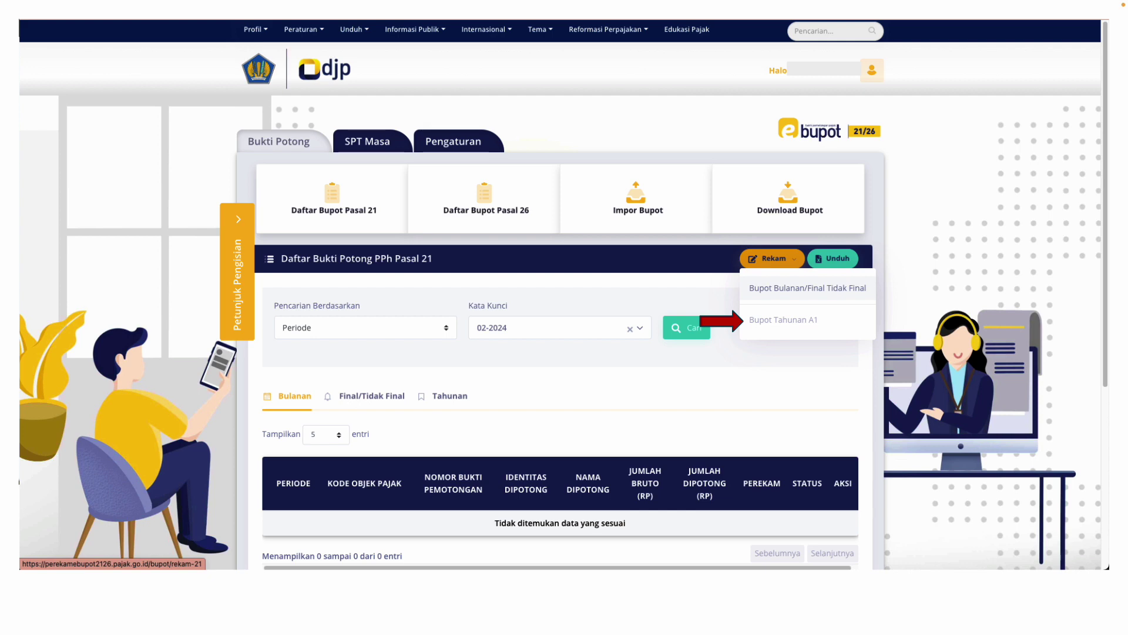
click(764, 320)
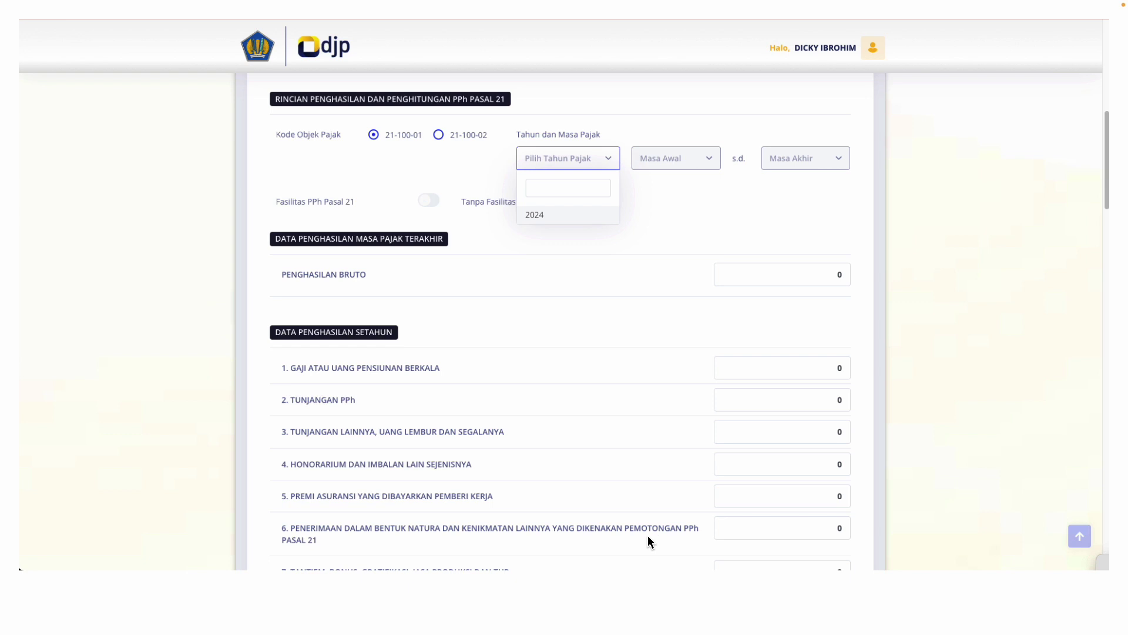
scroll(648, 535, down, 4)
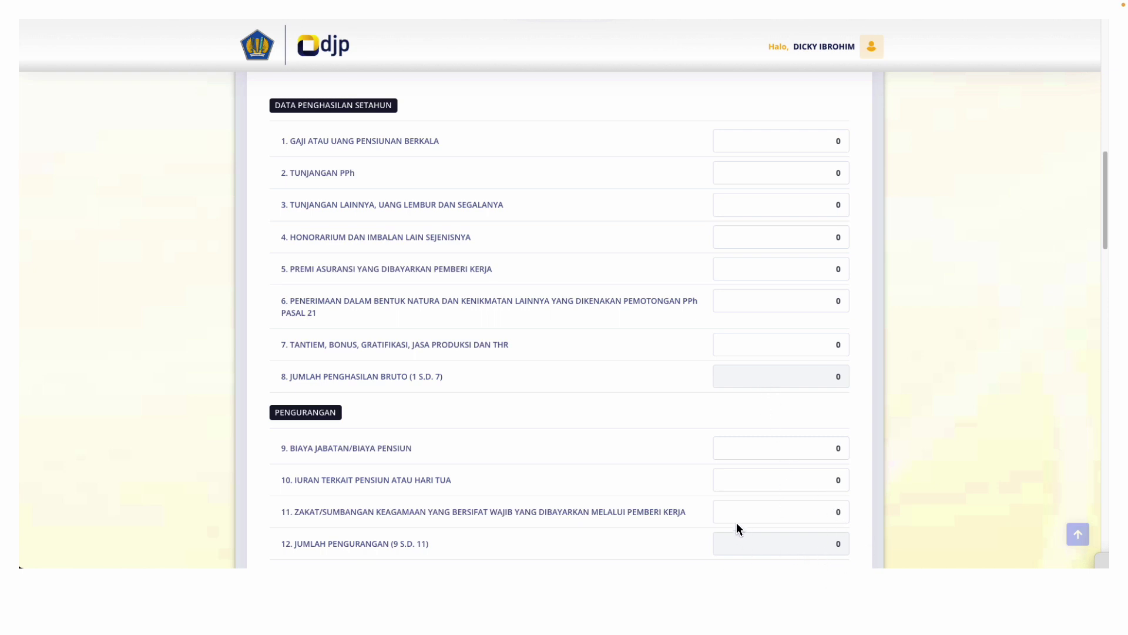
scroll(471, 226, down, 8)
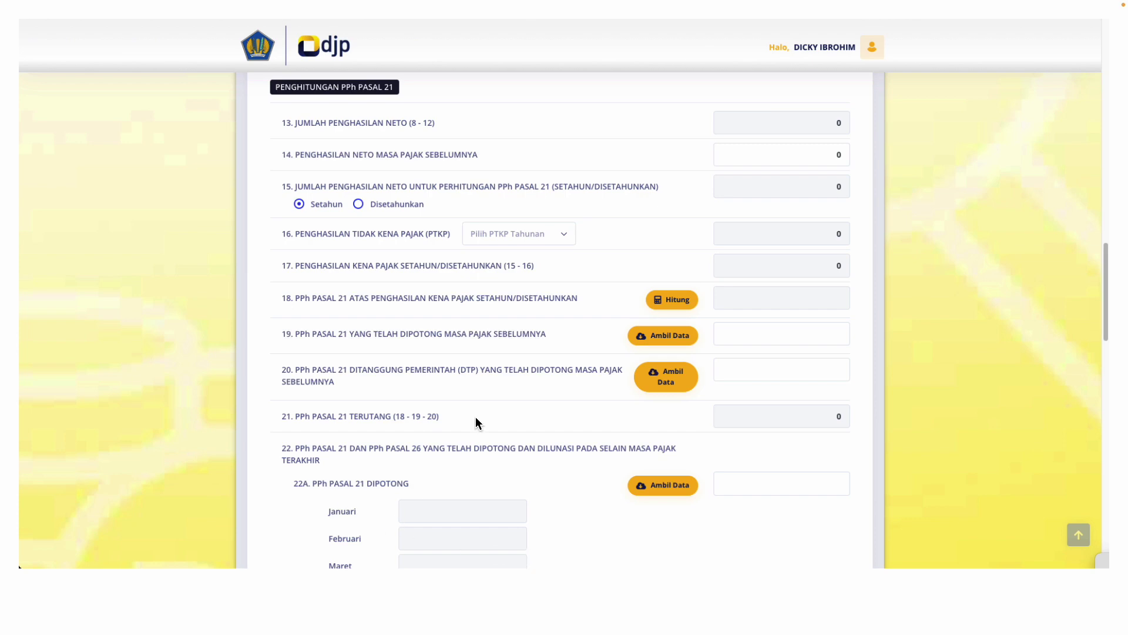
scroll(476, 421, down, 6)
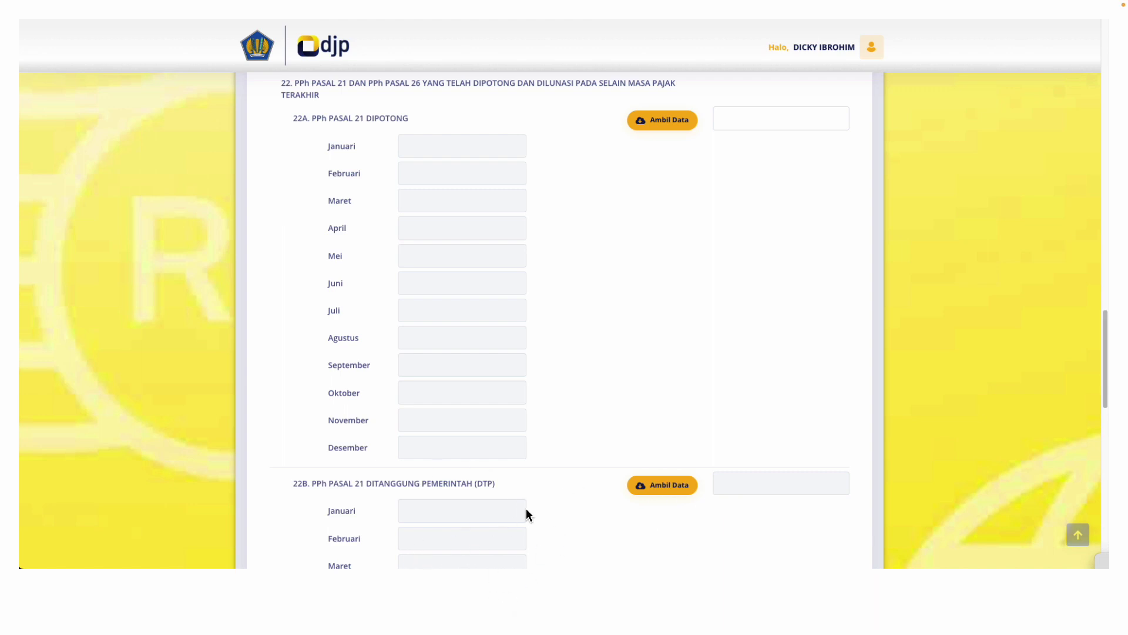
scroll(526, 515, down, 10)
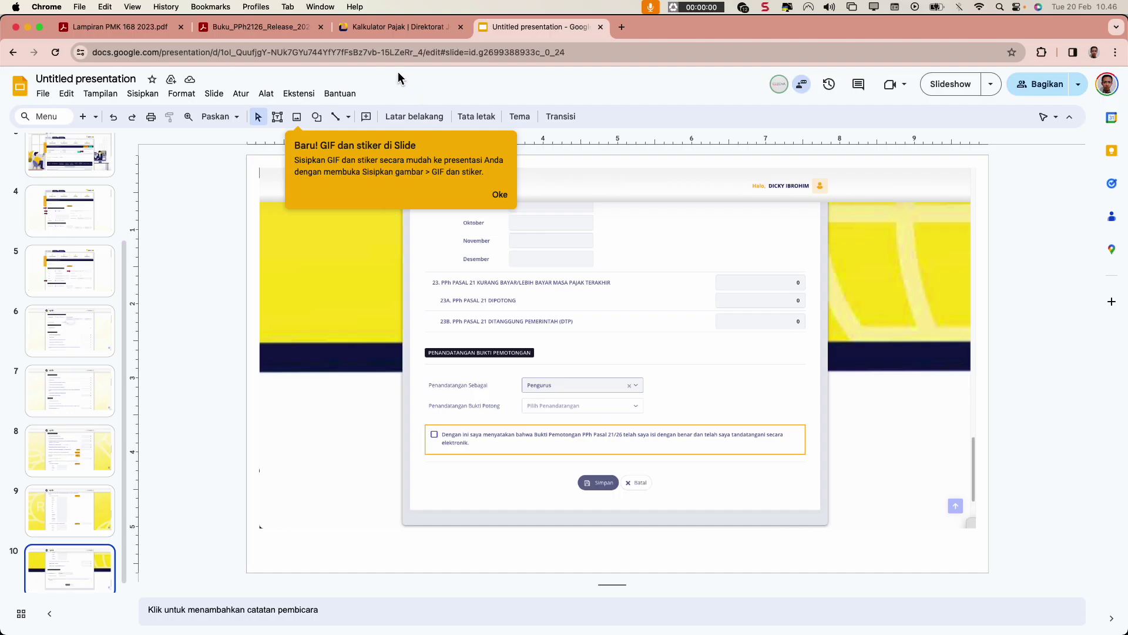
- Reorder the browser tabs so the PMK 168 2023 attachment follows the PPh 21/26 book, and show example I.2.2.2
click(399, 27)
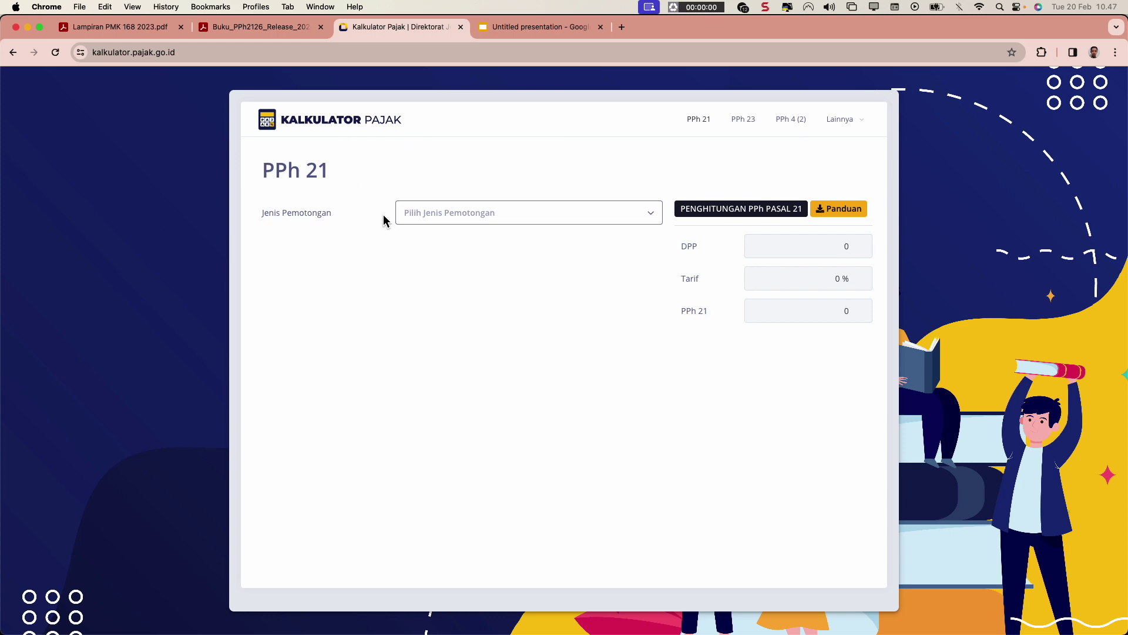
click(218, 30)
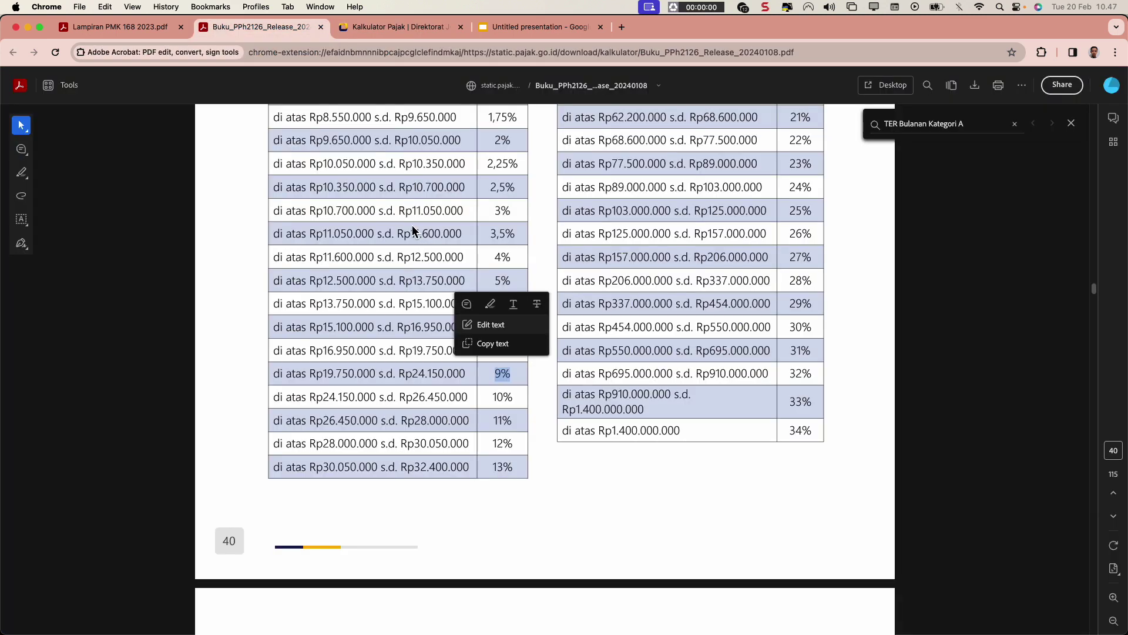
drag(121, 27, 236, 37)
scroll(531, 280, down, 2)
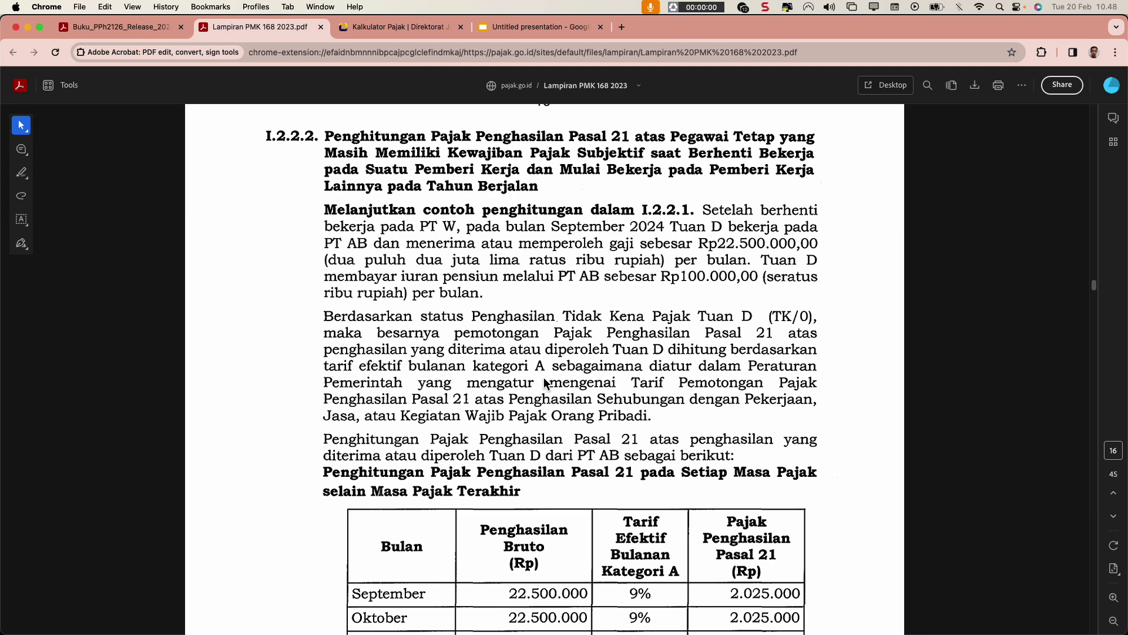
- Check in the PPh 21/26 book that PTKP status TK/0 falls under TER Bulanan Kategori A
click(370, 32)
click(140, 31)
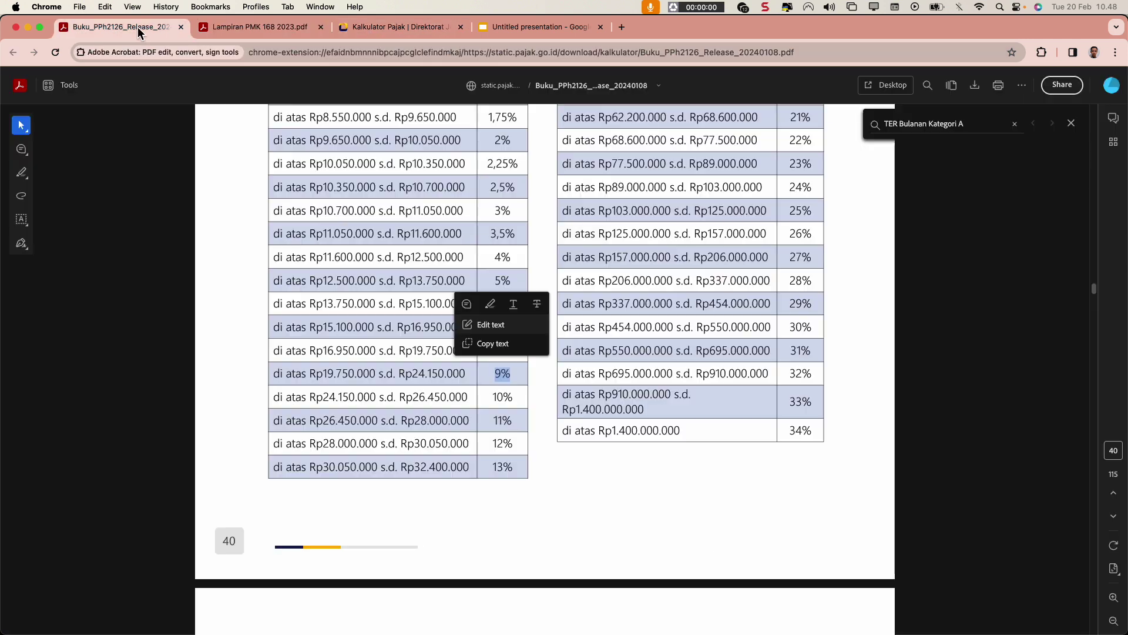
scroll(418, 274, up, 10)
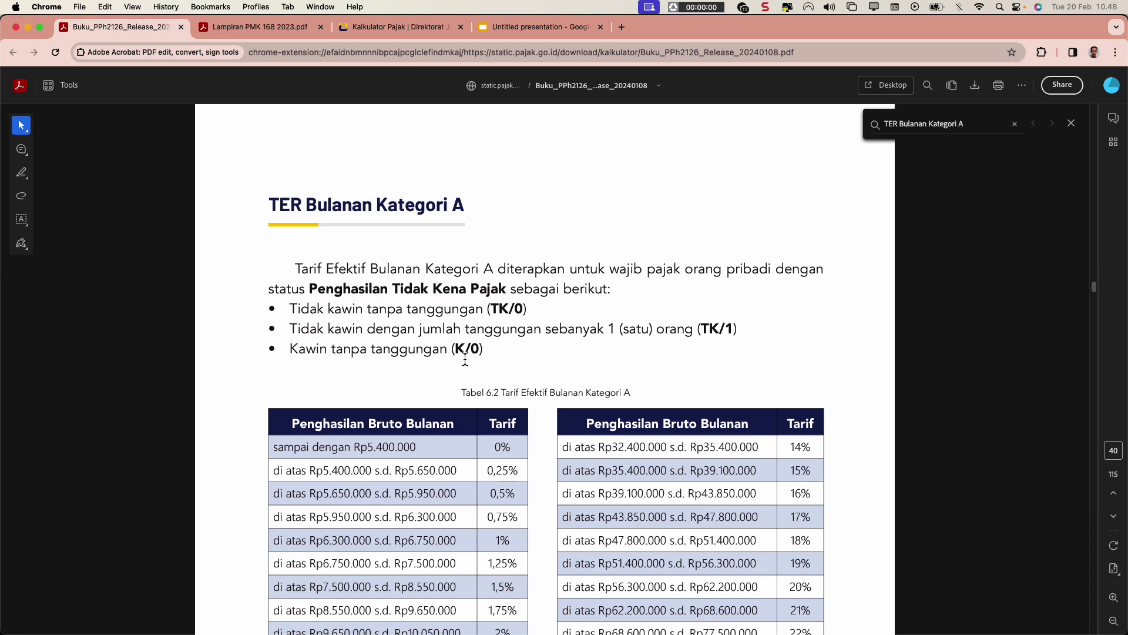
double_click(500, 312)
drag(374, 206, 465, 207)
- Look up the tariff for monthly gross income of Rp19.750.000 to Rp24.150.000 in the Kategori A table
scroll(382, 282, down, 4)
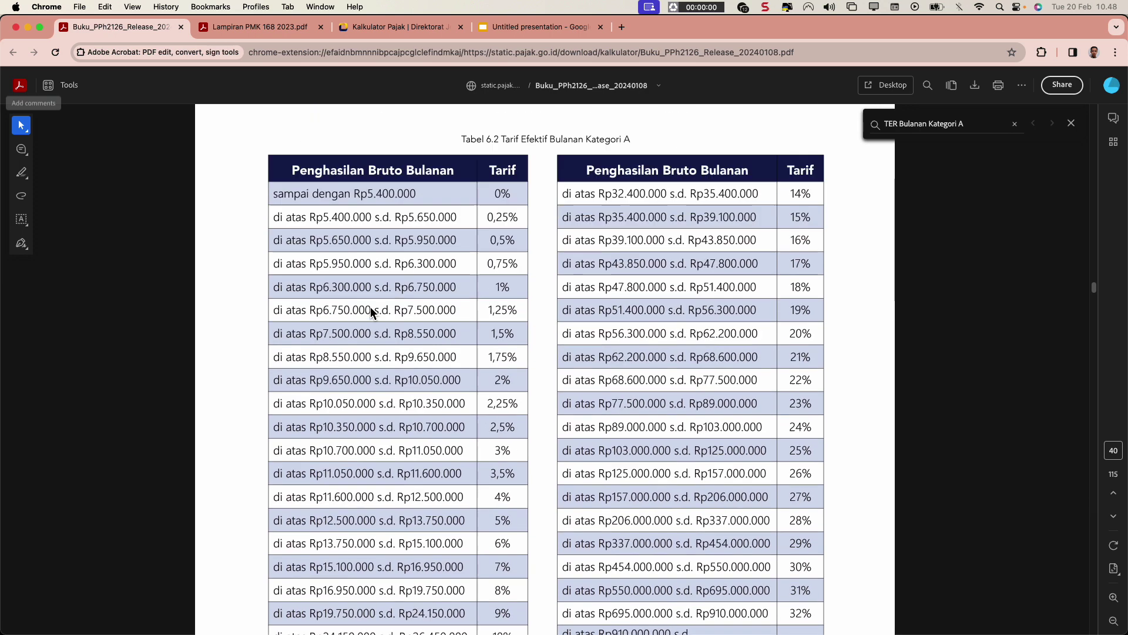
scroll(310, 505, down, 3)
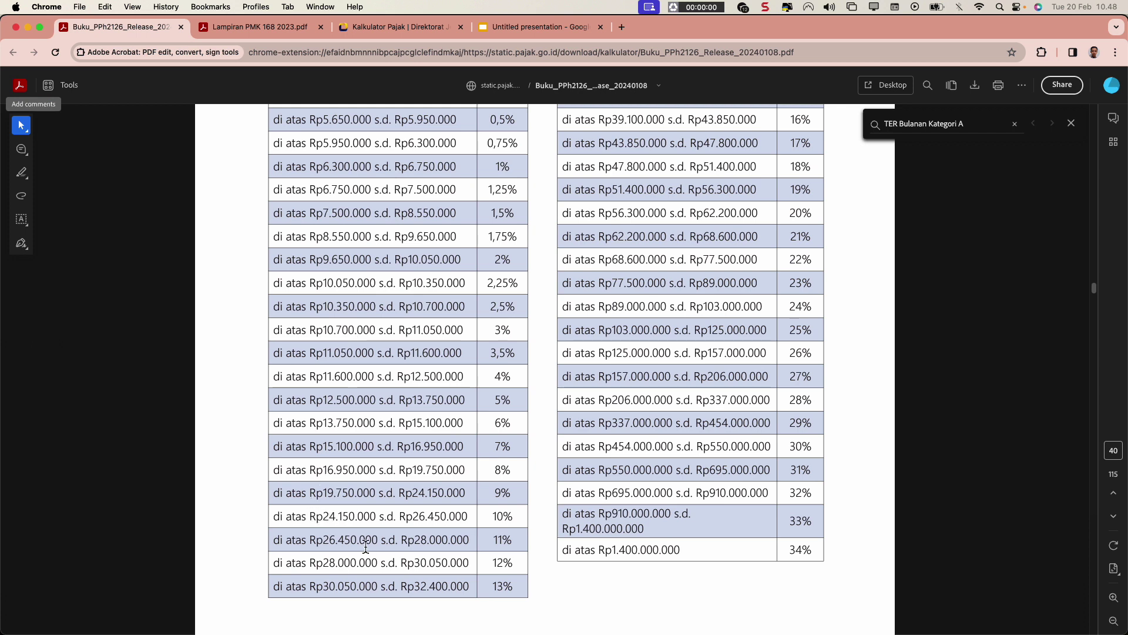
drag(273, 518, 483, 516)
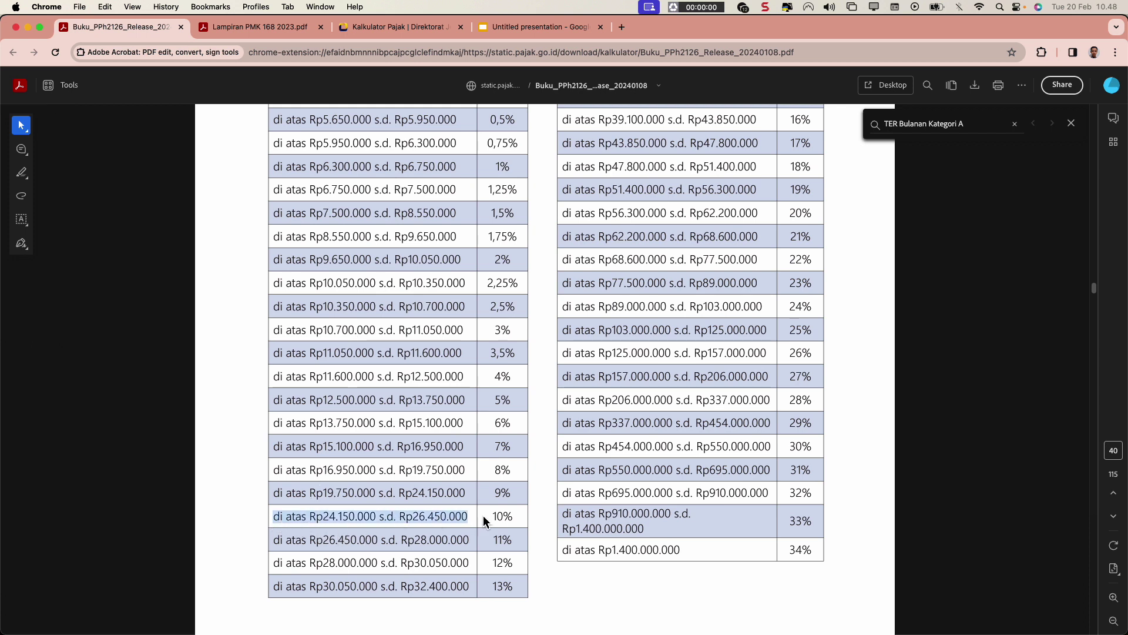
click(276, 496)
drag(269, 494, 521, 492)
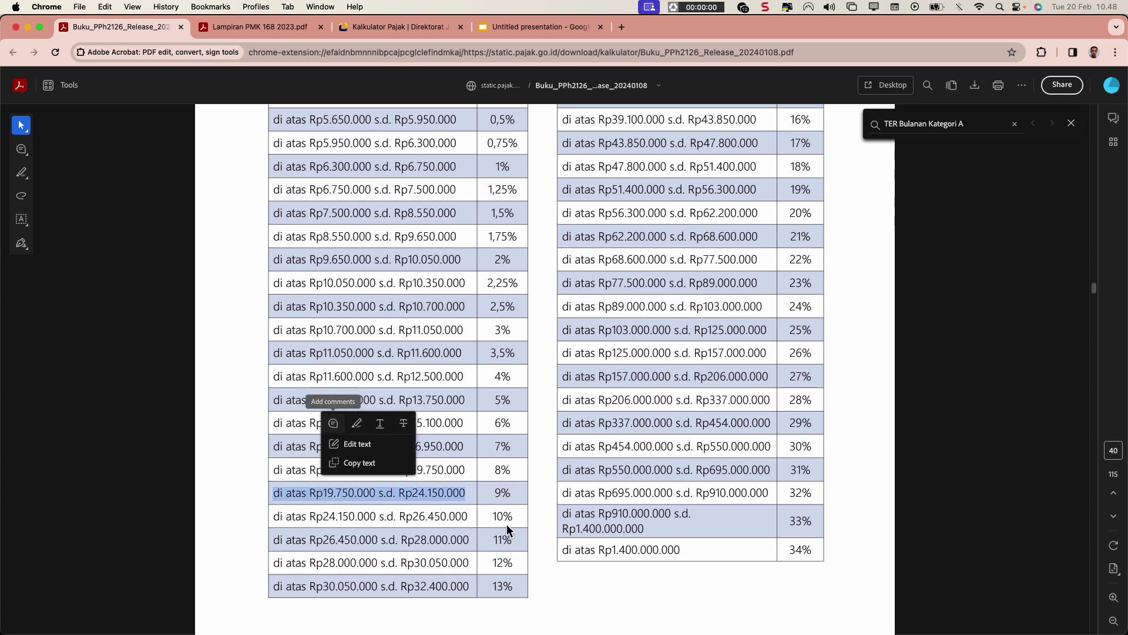
- Return to the PMK 168 2023 attachment and examine the September to Desember withholding table of example I.2.2.2 month by month
click(236, 34)
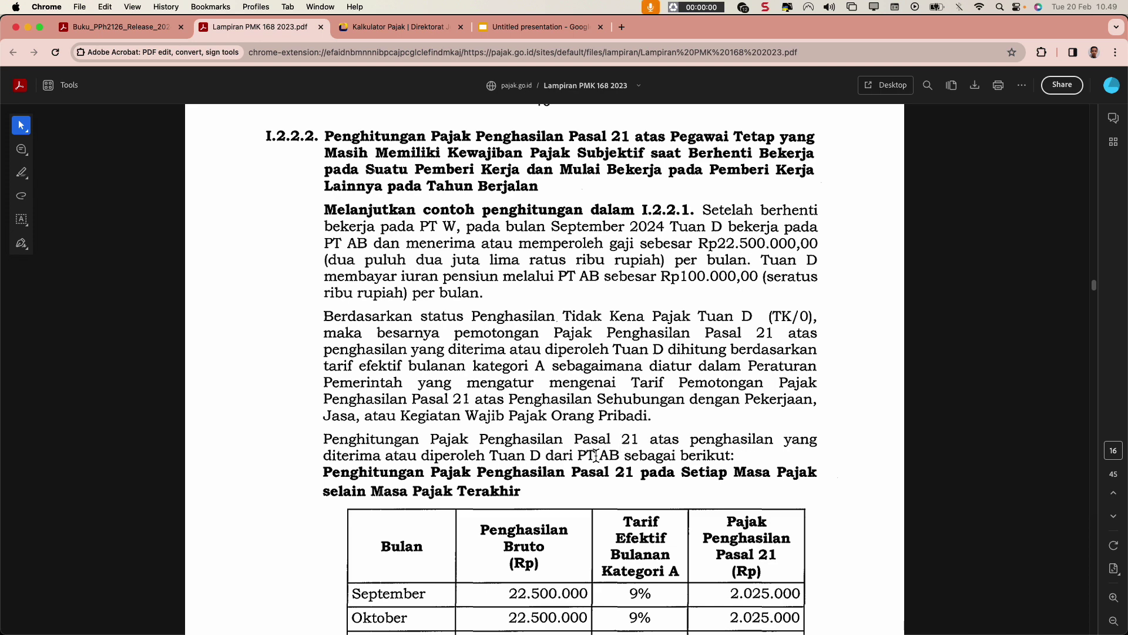
scroll(582, 456, down, 5)
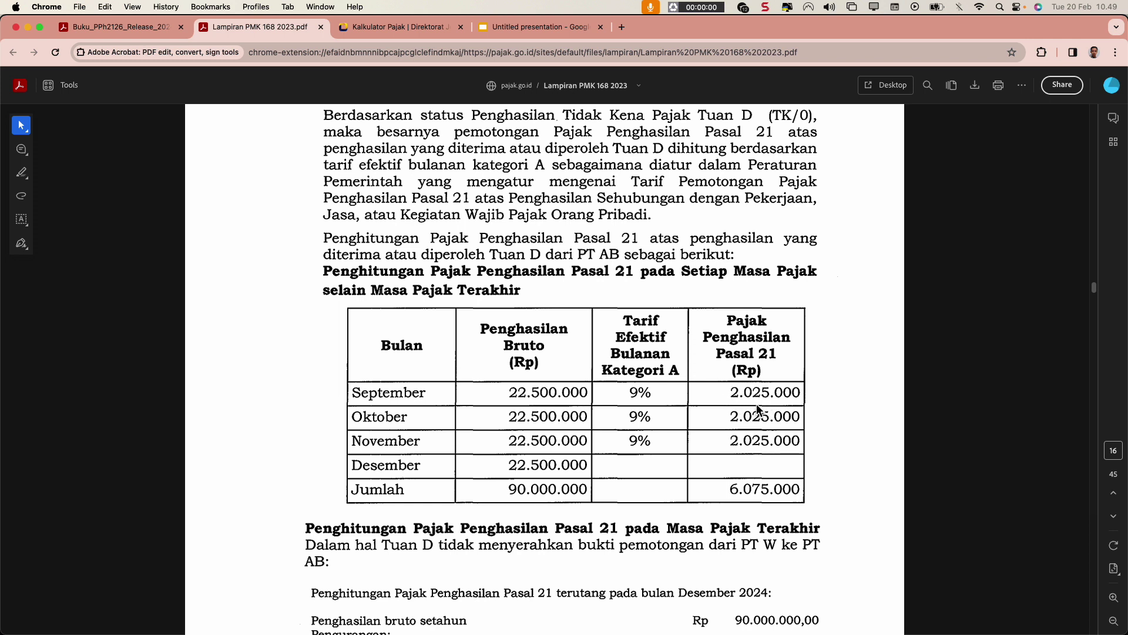
scroll(374, 389, down, 2)
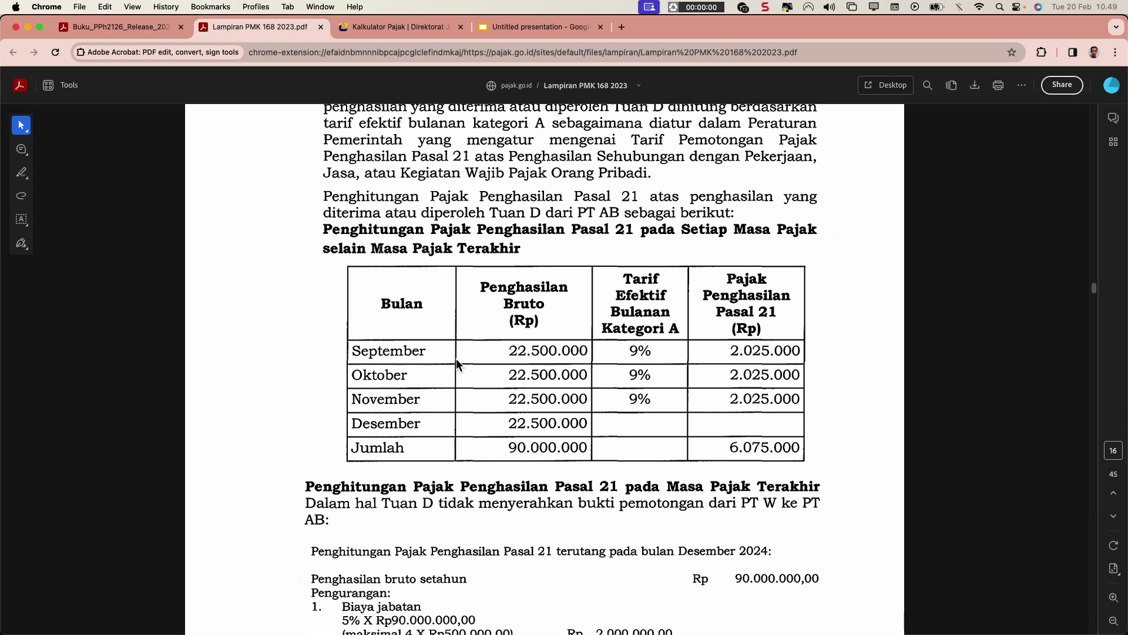
drag(357, 355, 424, 357)
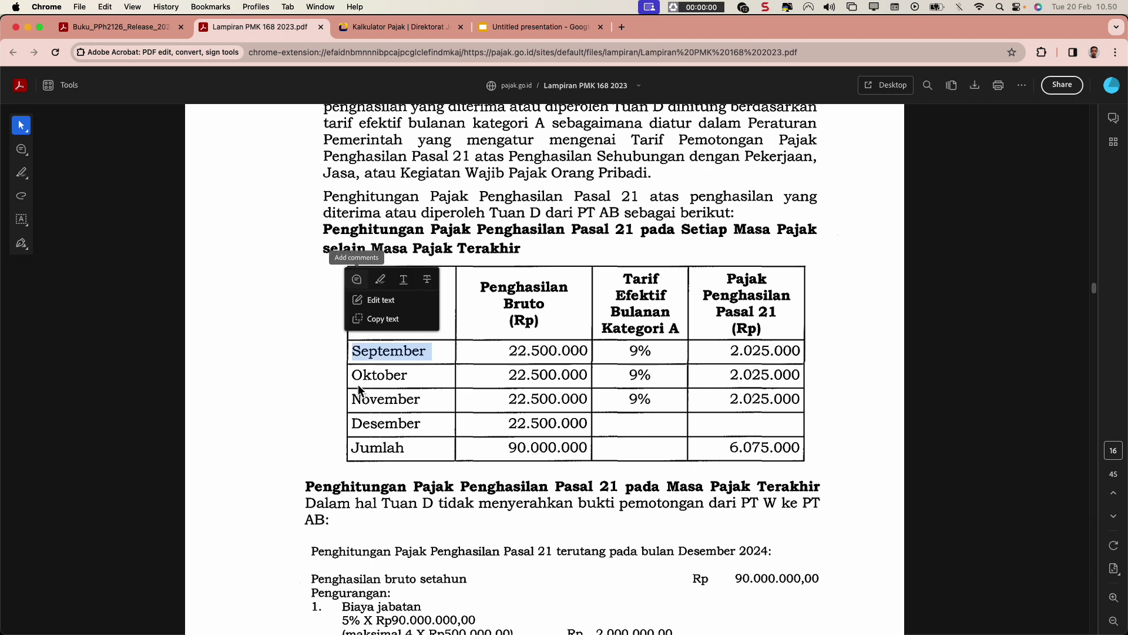
drag(356, 379, 428, 380)
click(388, 405)
double_click(415, 423)
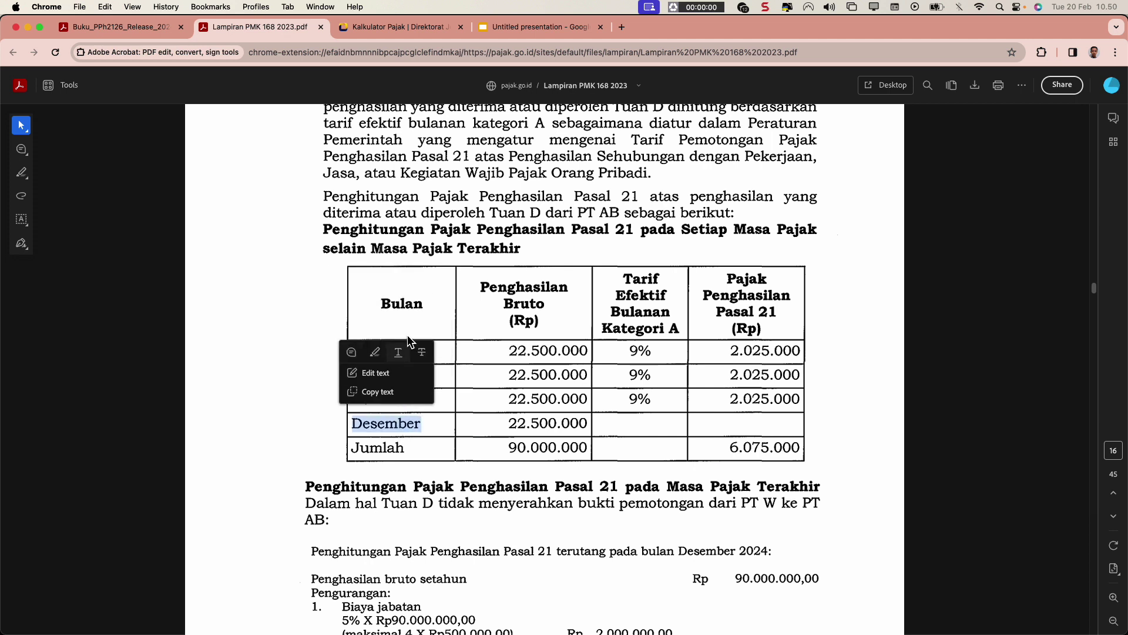
click(442, 330)
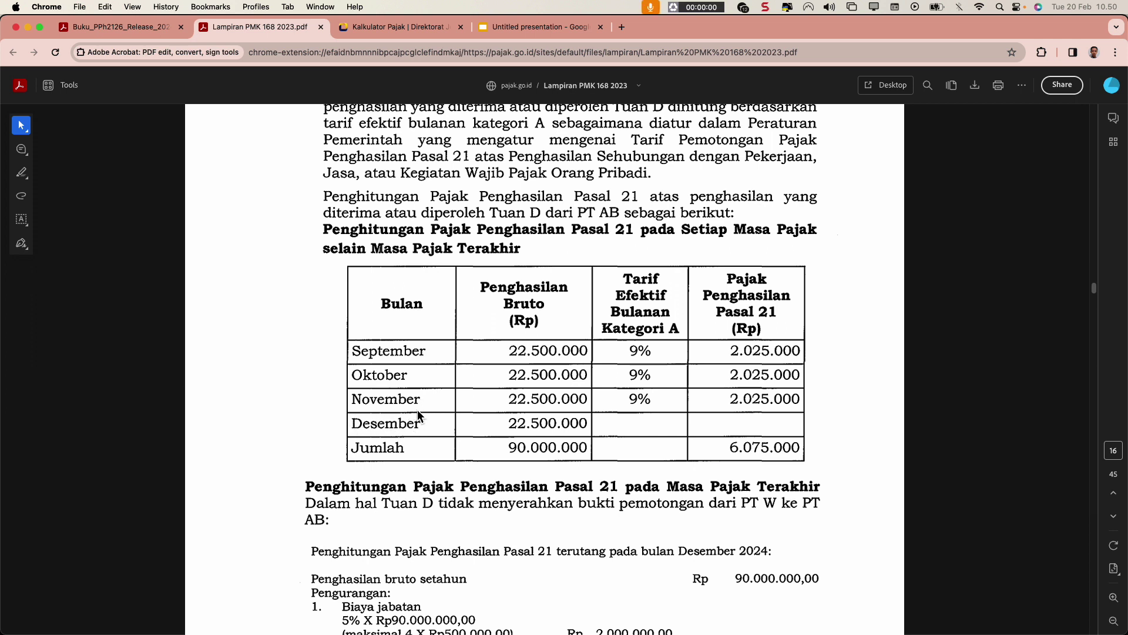
- In the Kalkulator Pajak, set the Jenis Pemotongan to PPh 21 Tahunan (A1/A2) and the PTKP to TK/0 - 54000000
click(383, 34)
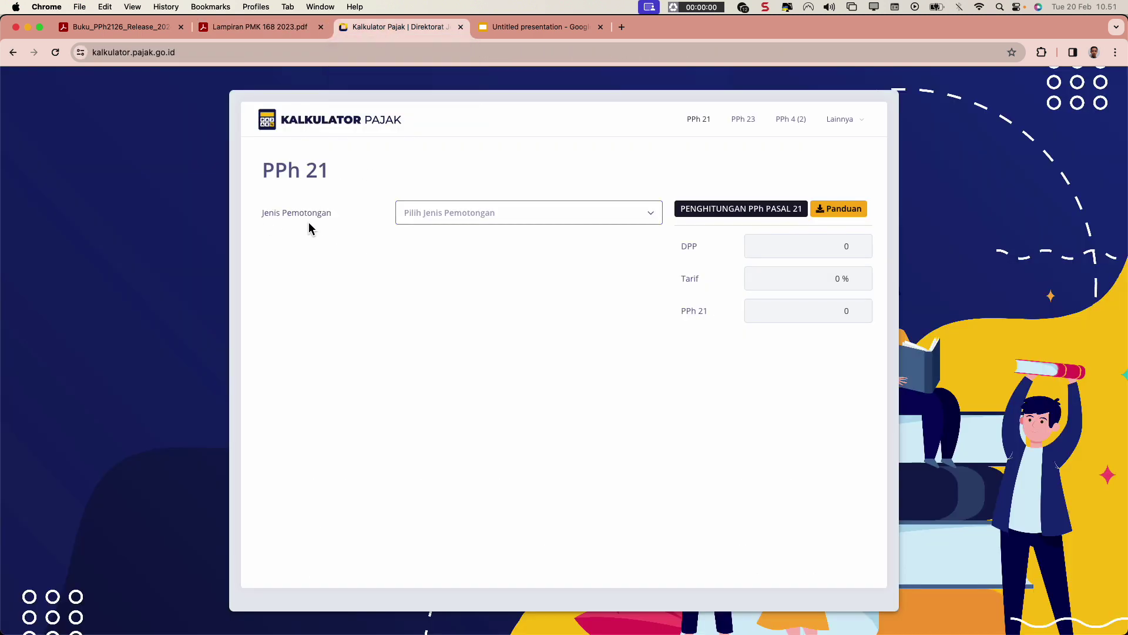
click(447, 213)
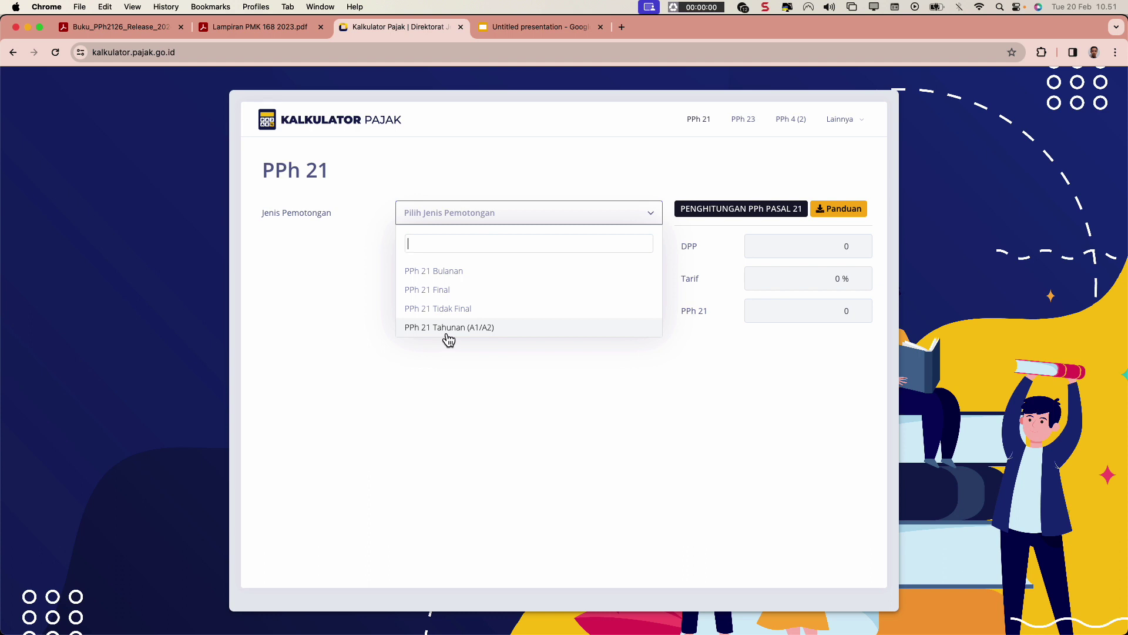
click(448, 329)
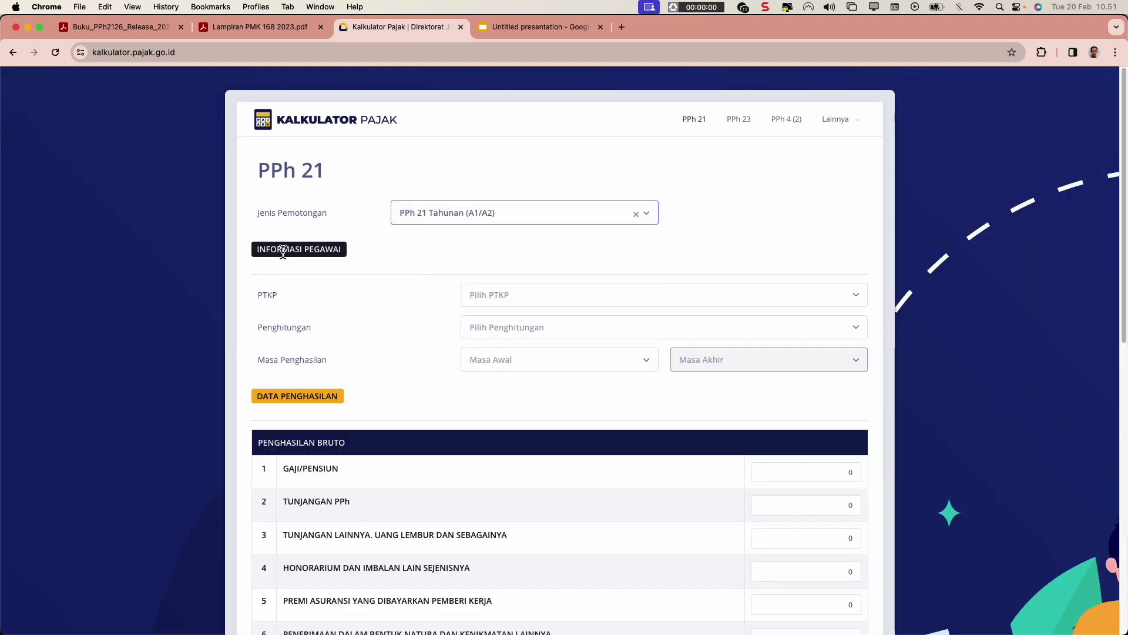
click(474, 301)
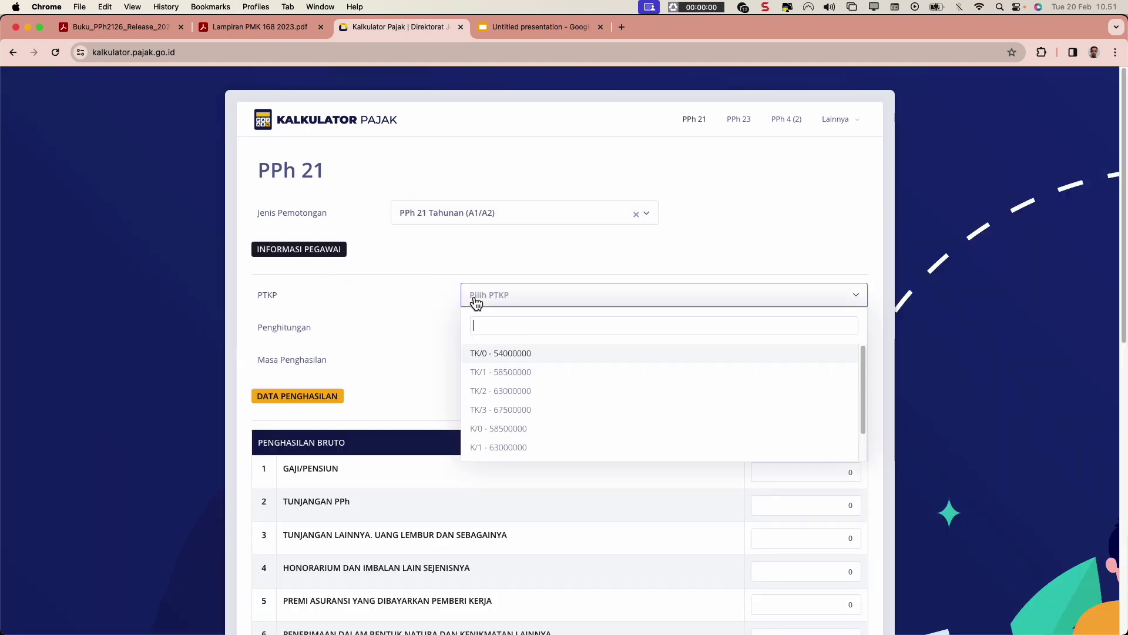
click(483, 354)
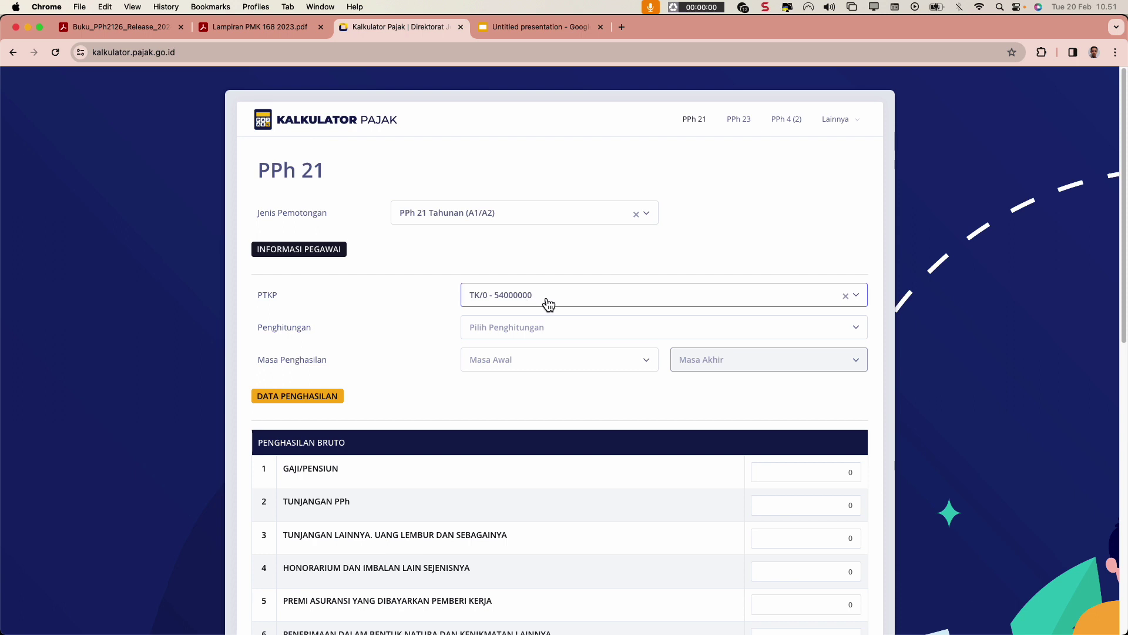
- Set the Penghitungan to Setahun and the Masa Penghasilan from September to Desember
click(544, 332)
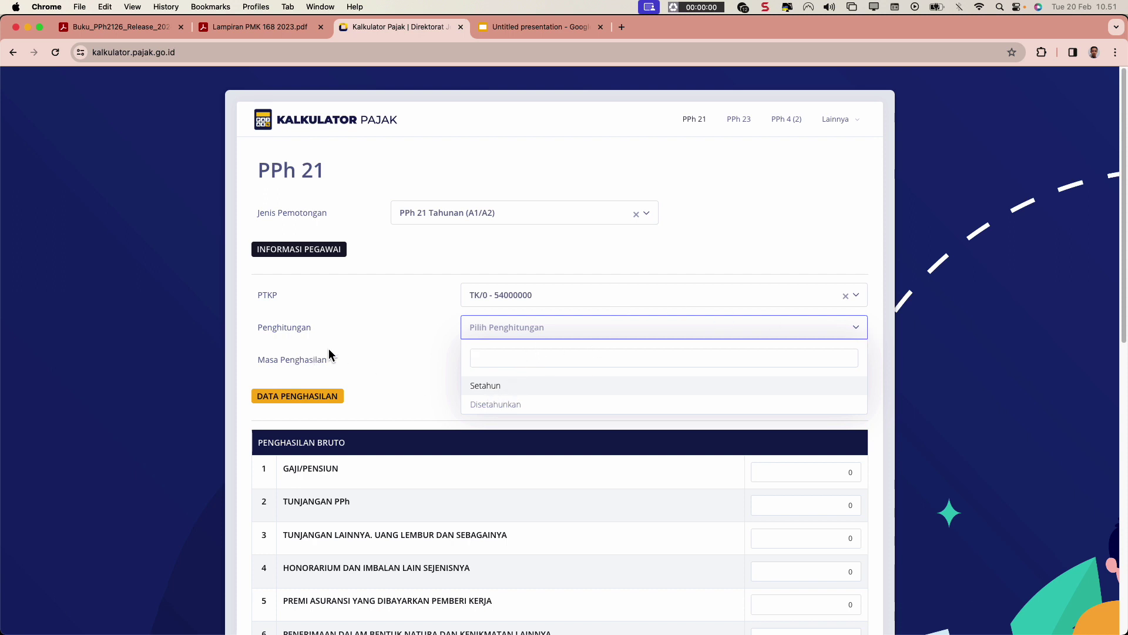
click(486, 389)
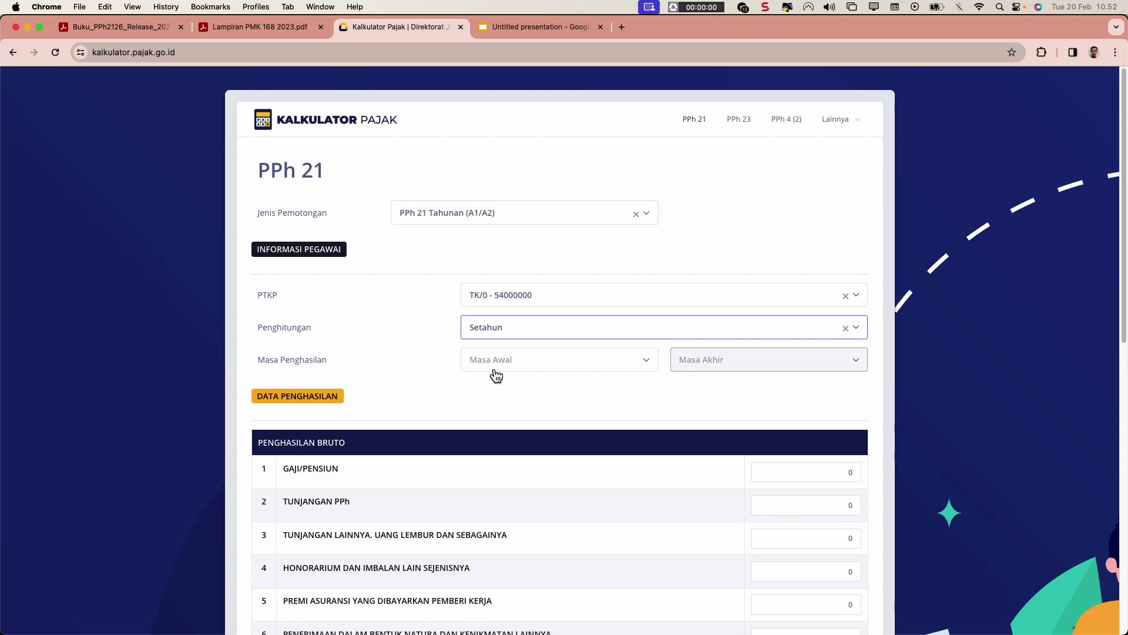
click(521, 367)
scroll(516, 475, down, 5)
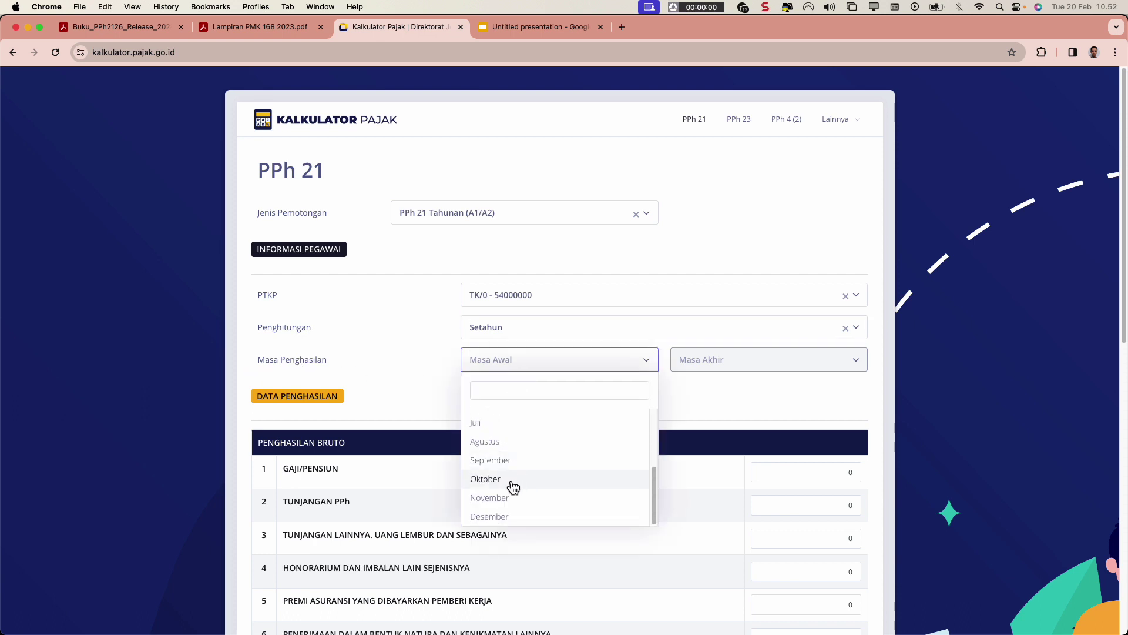
click(500, 460)
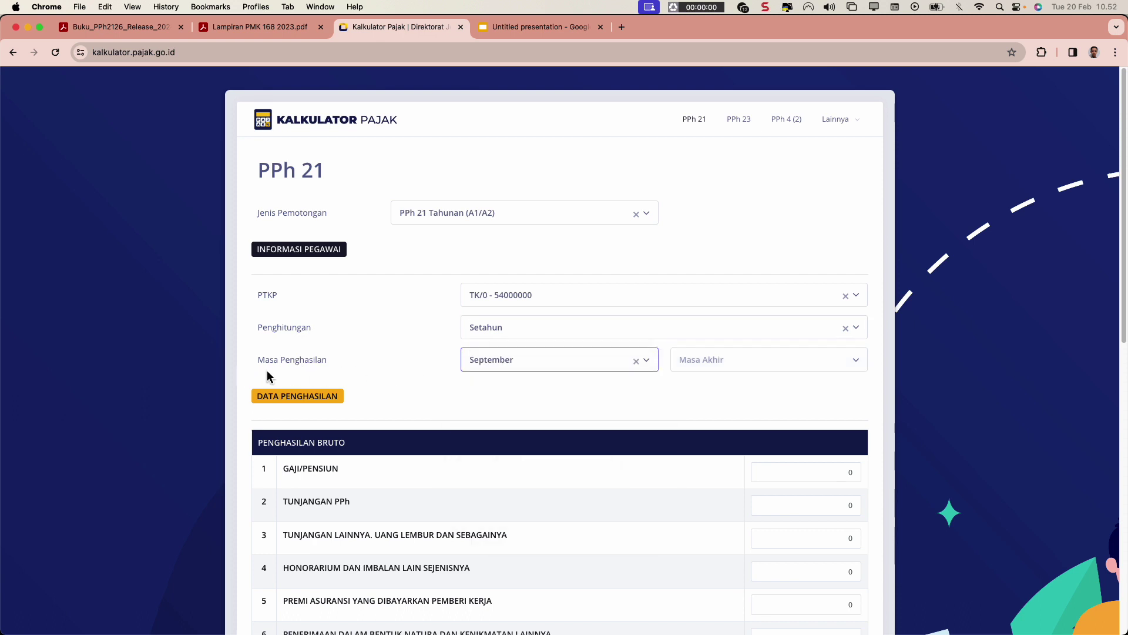
click(713, 370)
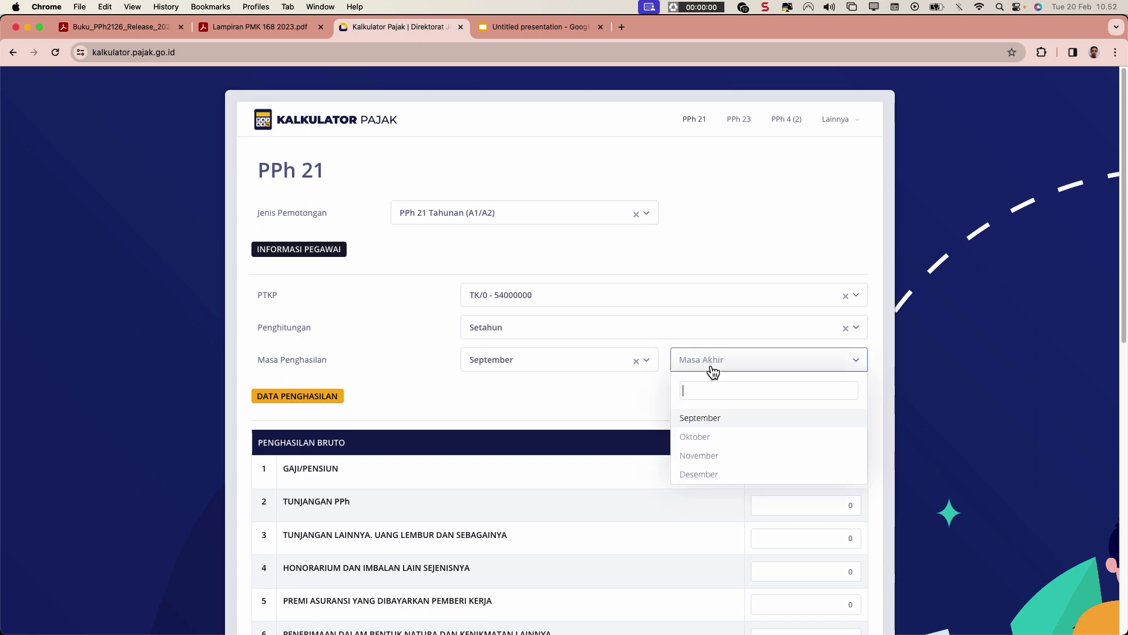
click(718, 480)
- Look up the total gross income for September to Desember in the PMK 168 2023 attachment for the Gaji/Pensiun entry
scroll(440, 400, down, 3)
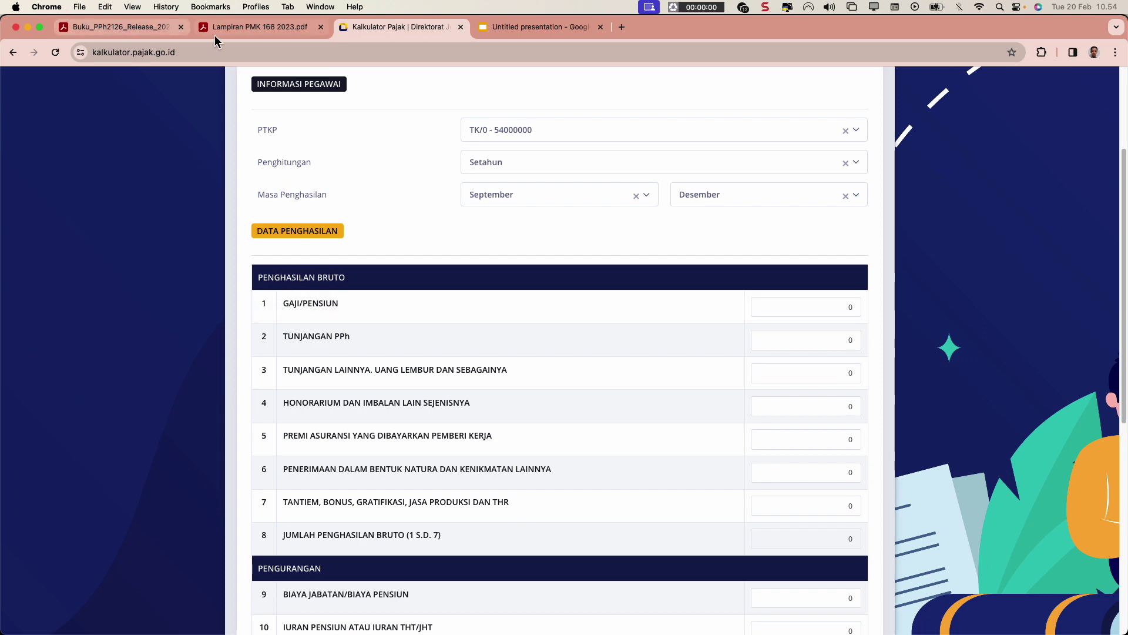
click(252, 27)
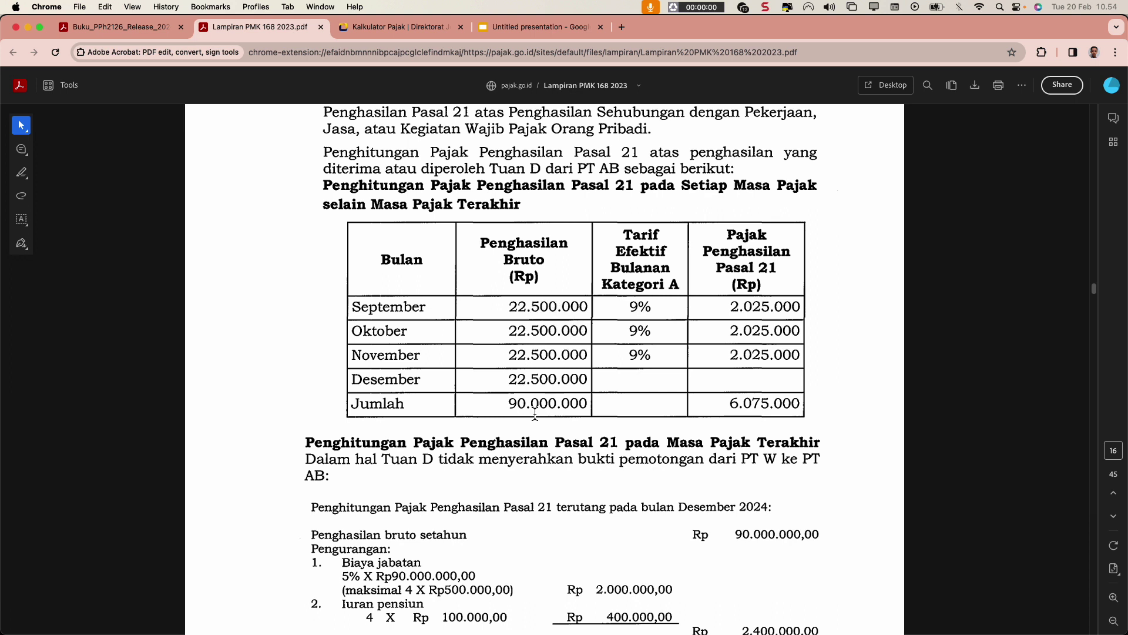
- Enter 90.000.000 as Gaji/Pensiun in the Kalkulator Pajak and check it against the gross income total in the PMK 168 2023 attachment
click(379, 30)
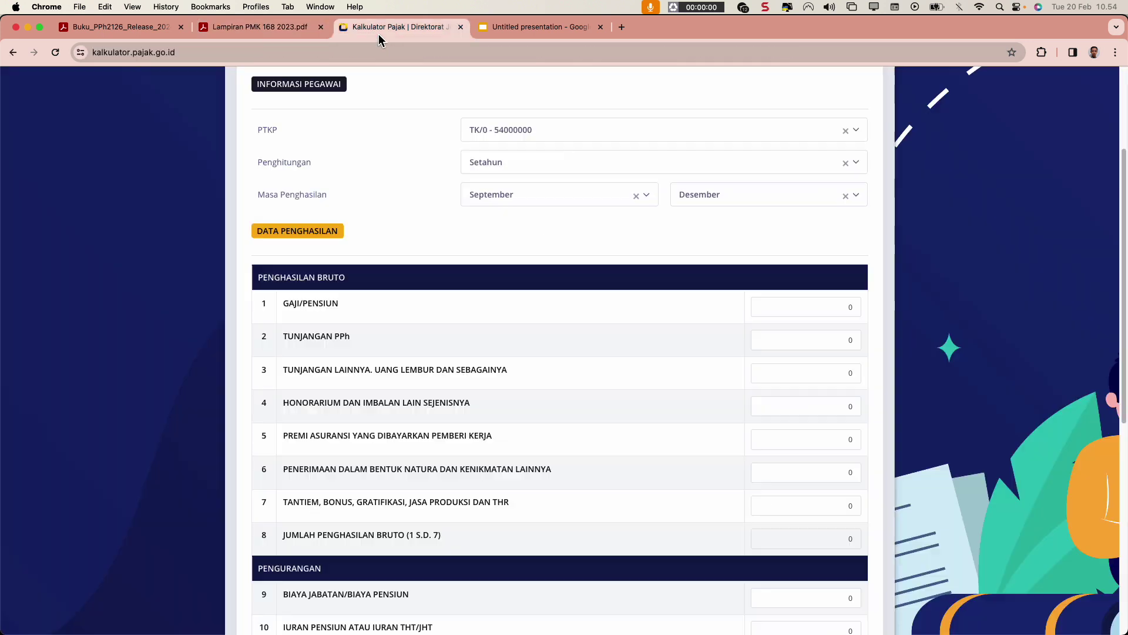
click(846, 307)
text(90.000.000)
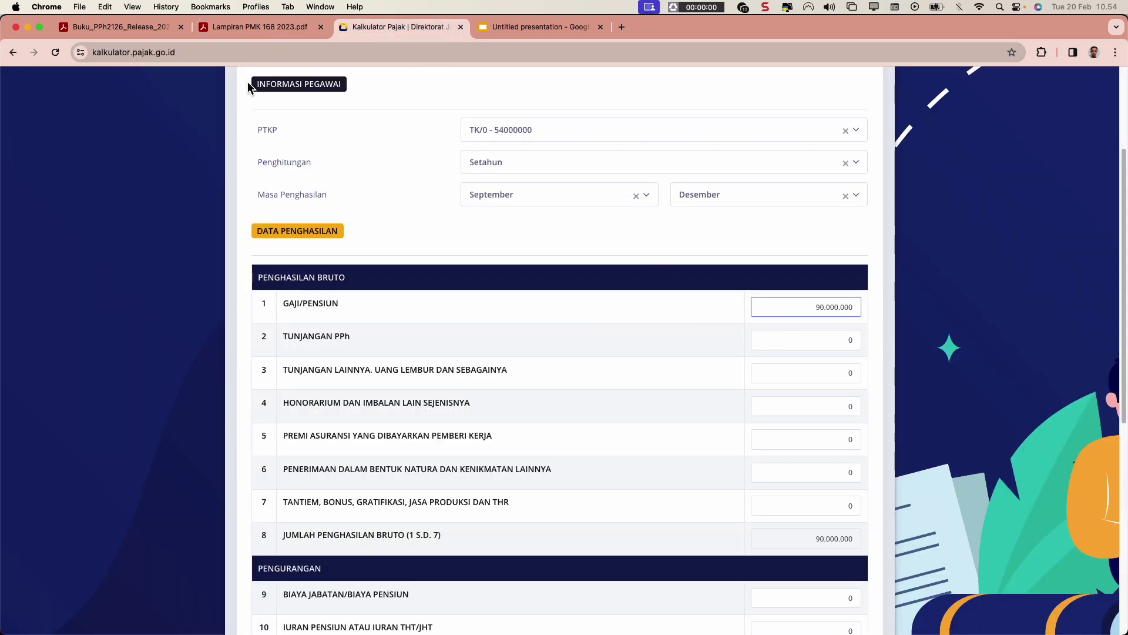
click(258, 27)
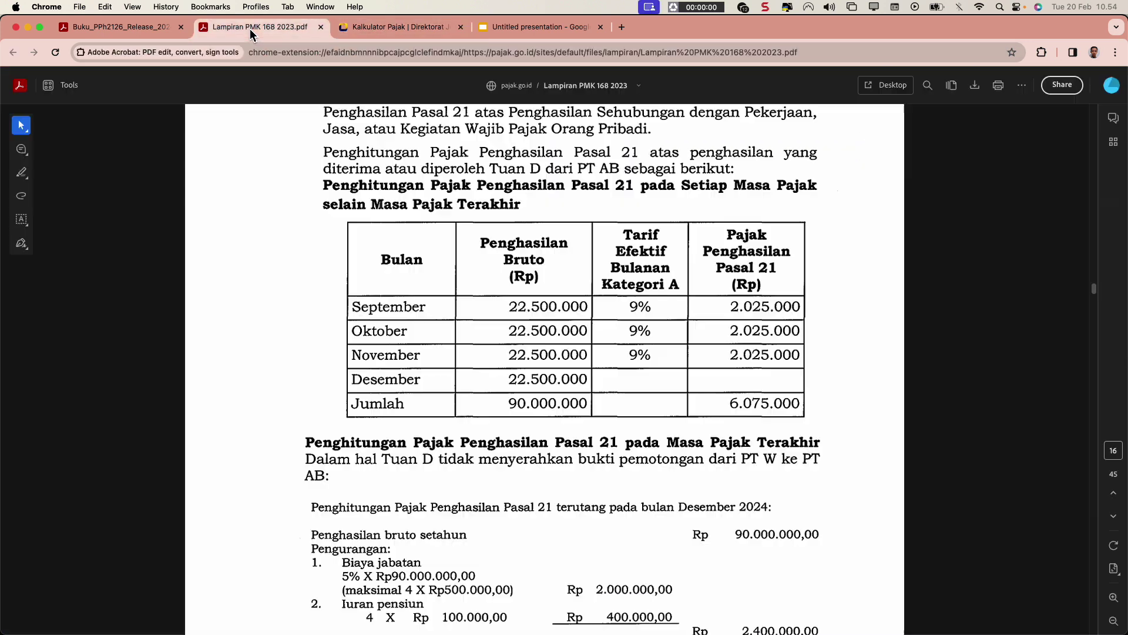
click(388, 27)
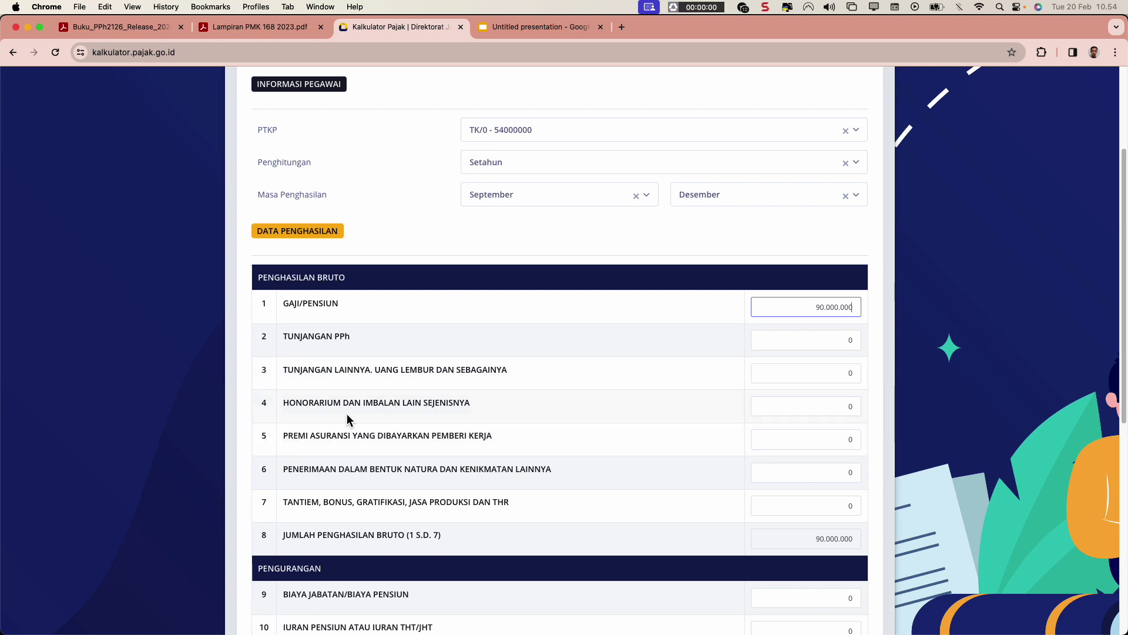
- Go through the other Penghasilan Bruto items, from honorarium to THR, and review the gross total and the calculation rows
click(843, 404)
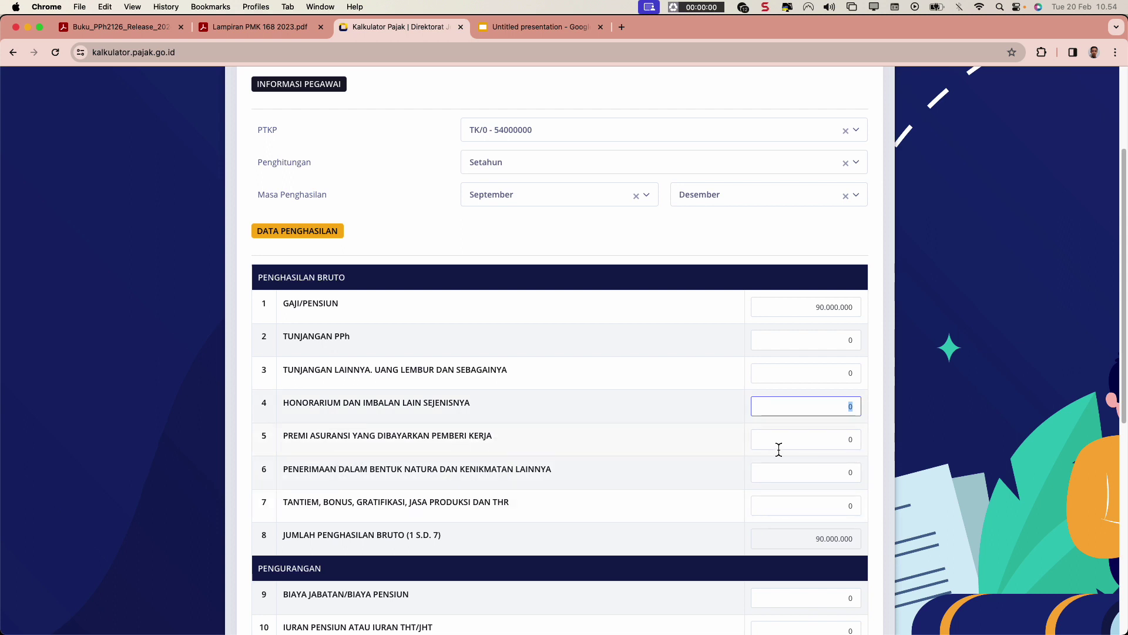
click(812, 445)
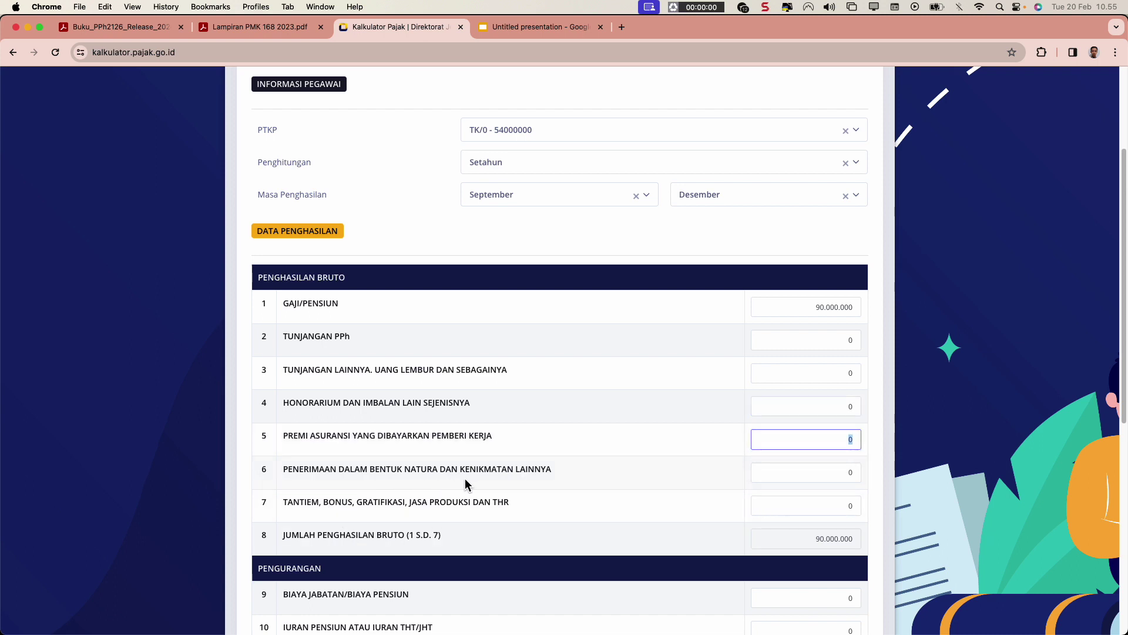
click(831, 474)
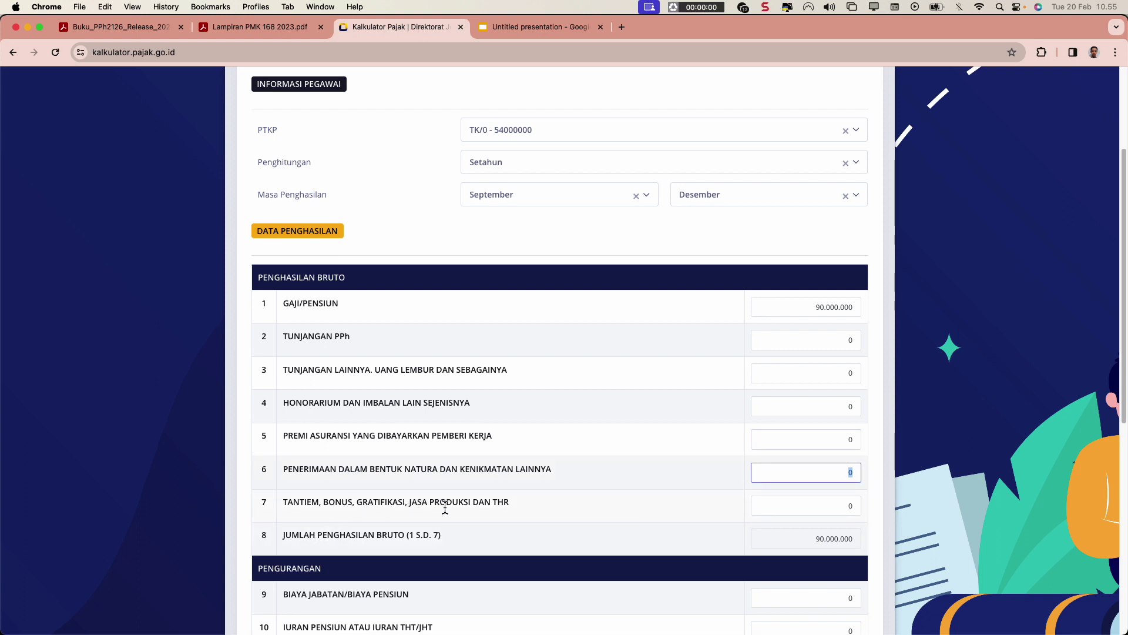
click(842, 509)
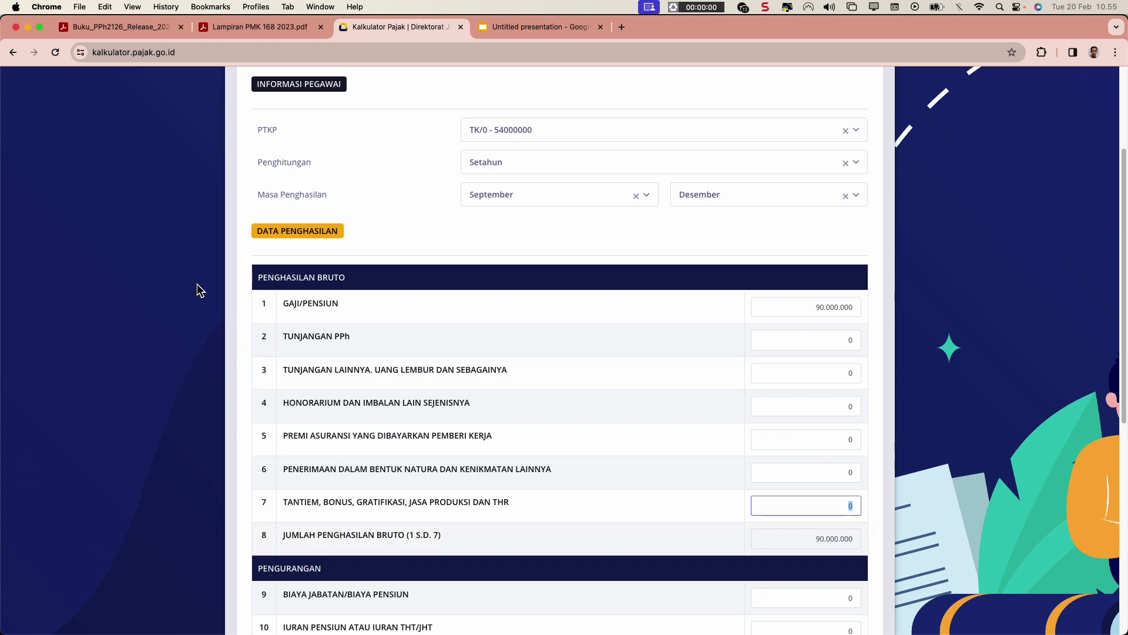
click(773, 539)
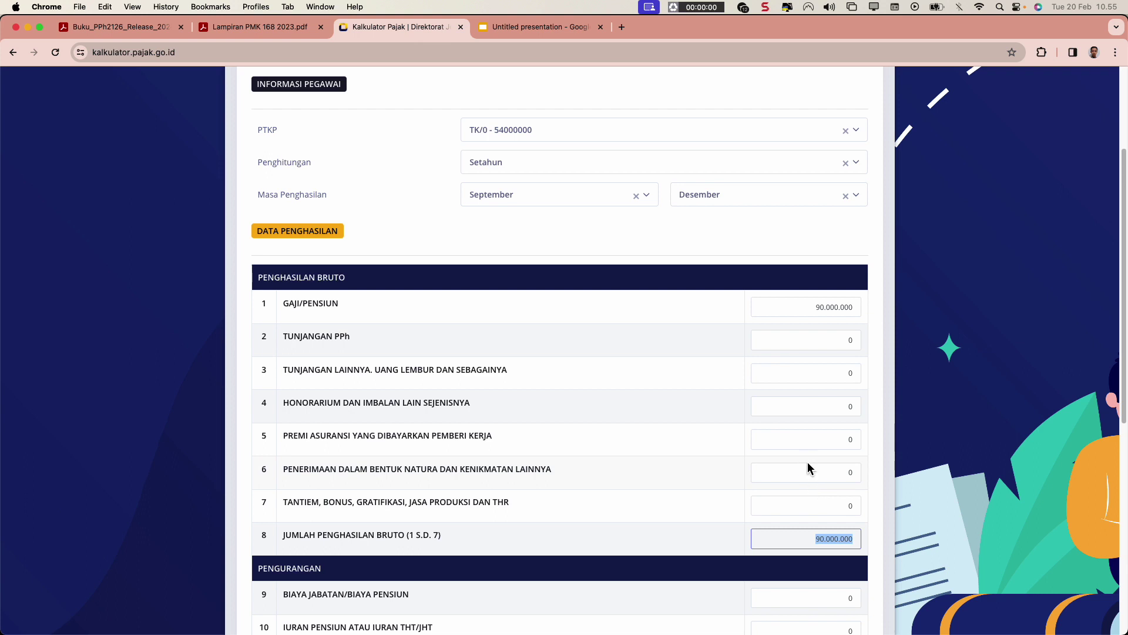
scroll(807, 464, down, 6)
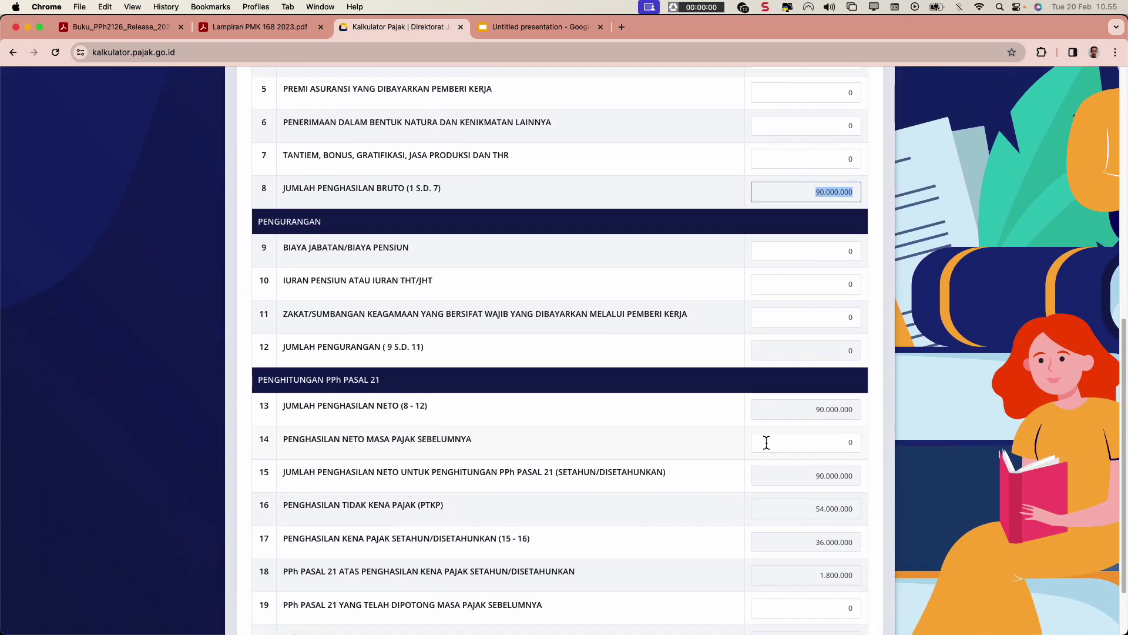
scroll(767, 442, down, 1)
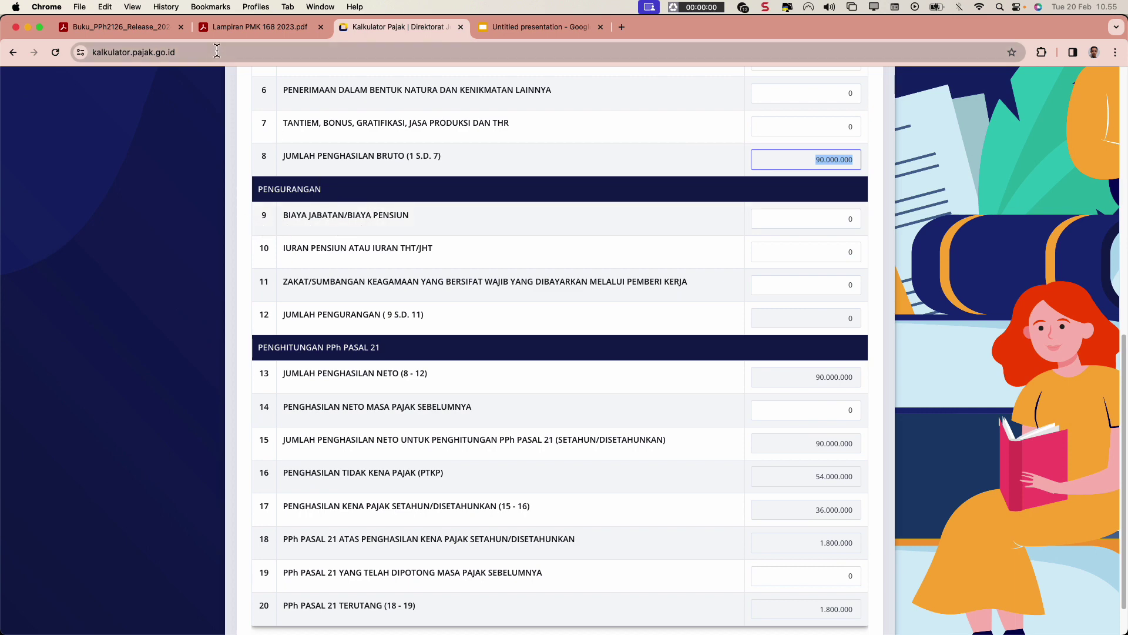
- Look up the job expense in the PMK 168 2023 attachment and enter 2.000.000 as Biaya Jabatan/Biaya Pensiun in the calculator
click(213, 28)
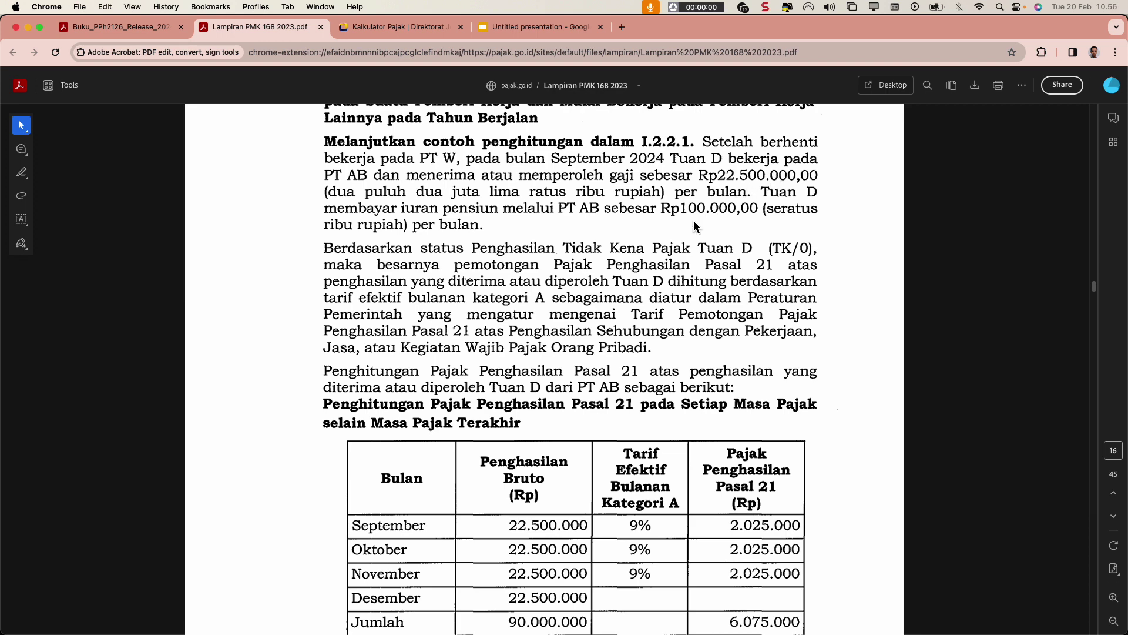
scroll(633, 283, down, 7)
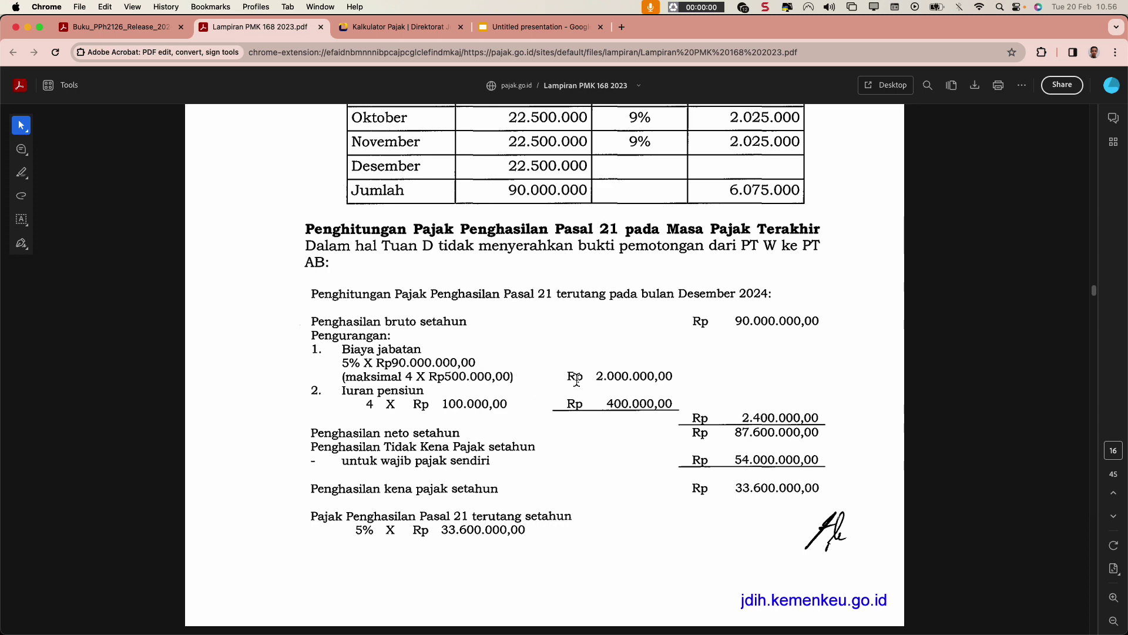
click(372, 29)
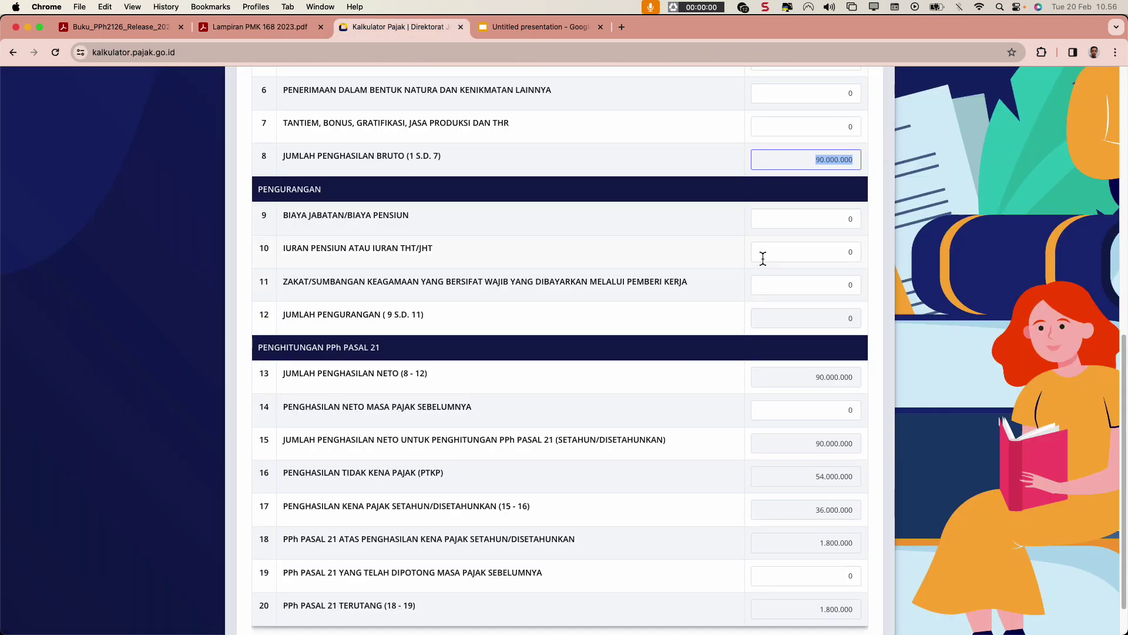
click(850, 221)
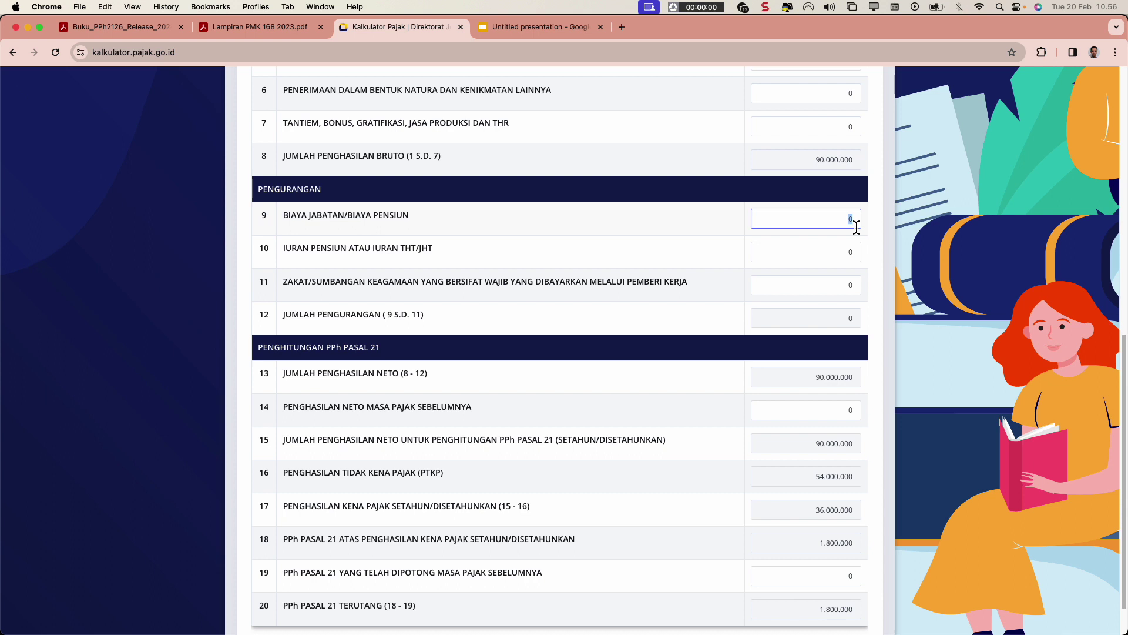
text(2000000)
- Look up the pension contribution for four months in the attachment and set Iuran Pensiun atau Iuran THT/JHT to 400.000
click(235, 31)
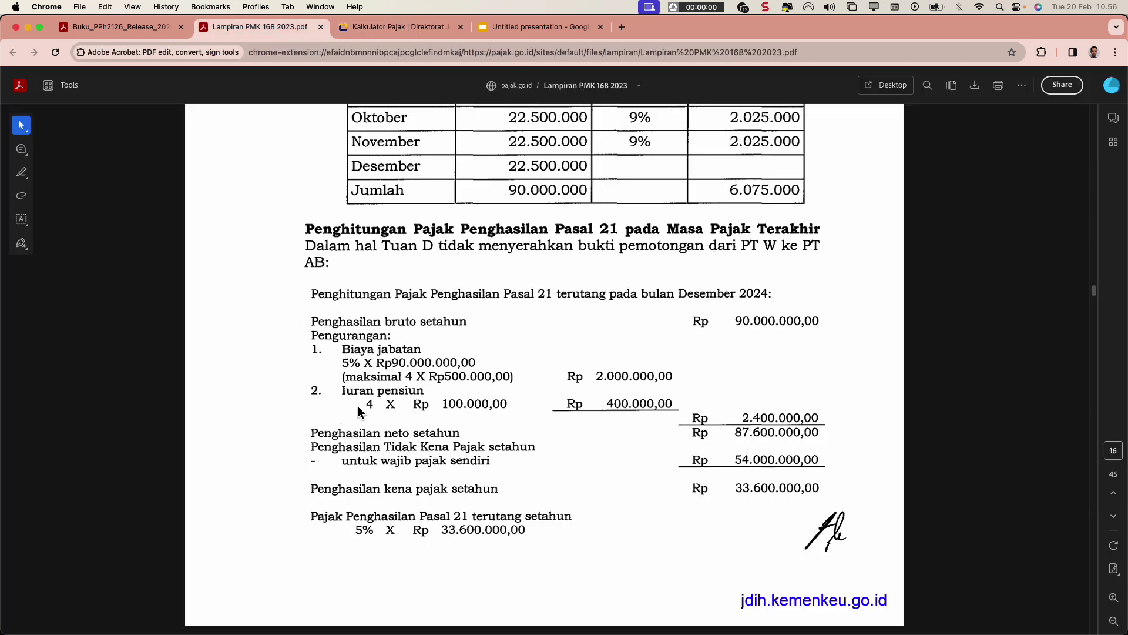
scroll(372, 144, up, 1)
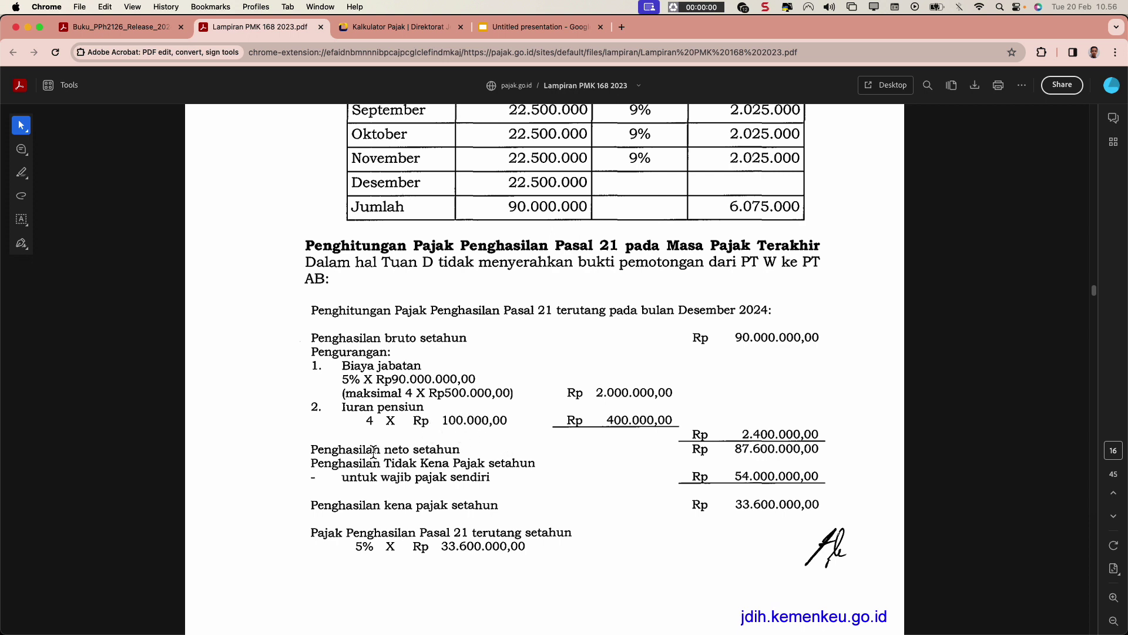
click(387, 32)
key(Tab)
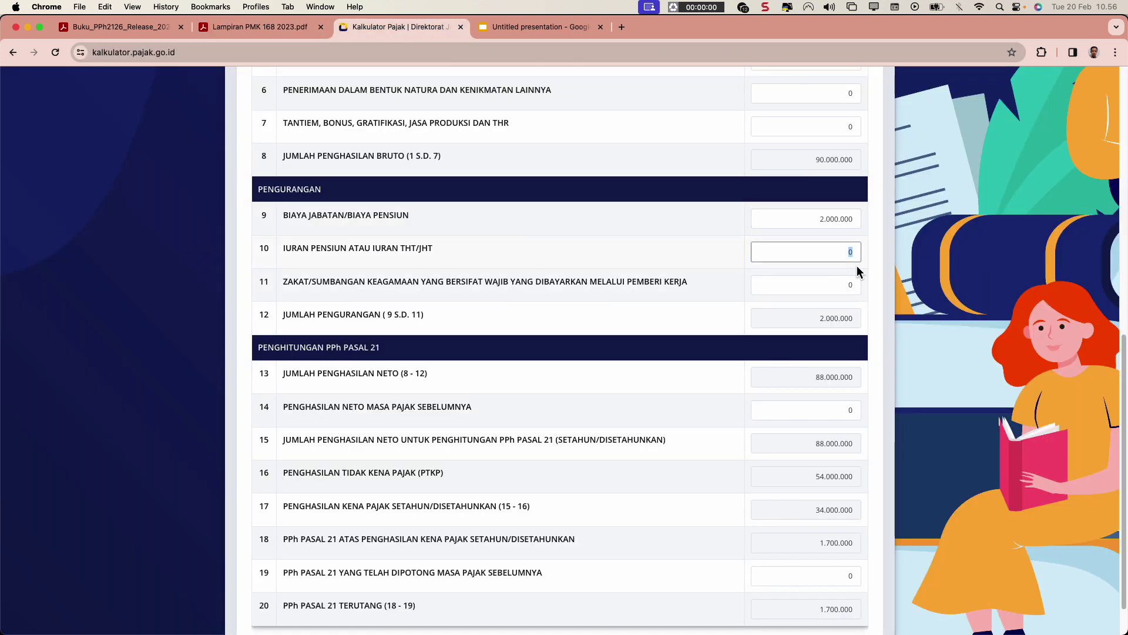
text(400.000)
click(860, 290)
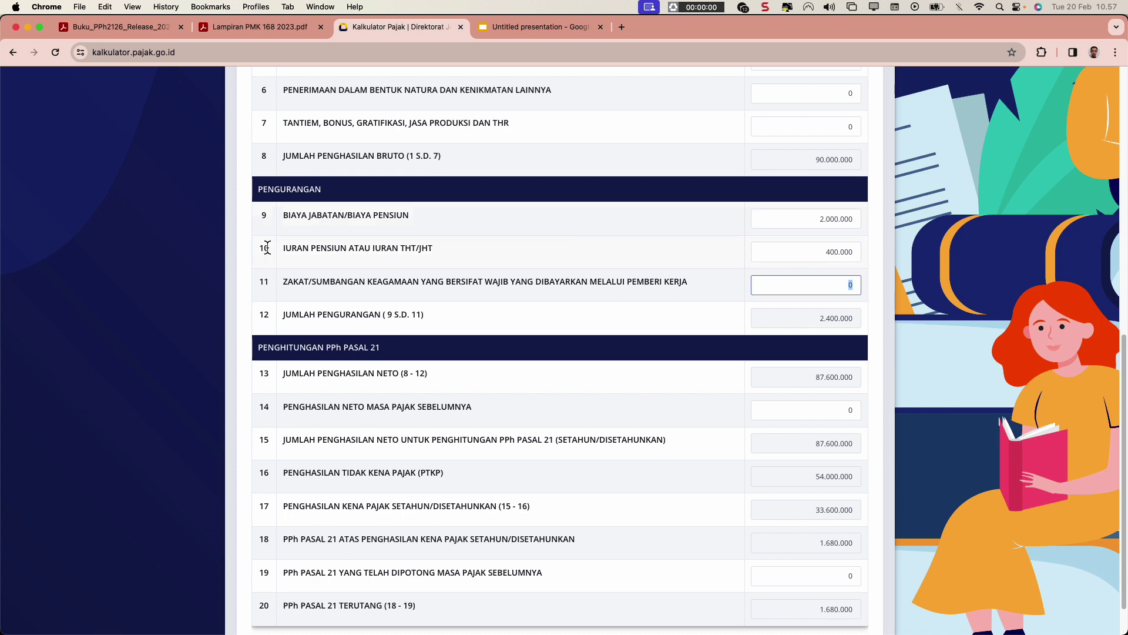
- Compare the calculator's total deductions and net income with the PMK 168 2023 attachment, and check the Penghasilan Neto Masa Pajak Sebelumnya entry
click(802, 322)
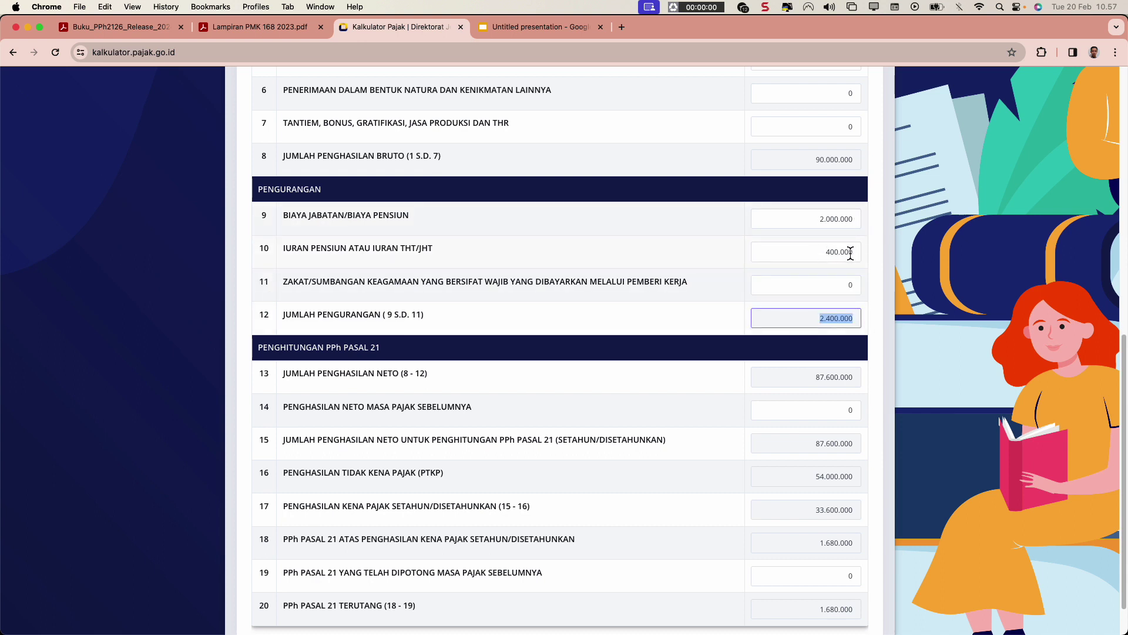
click(808, 318)
click(252, 38)
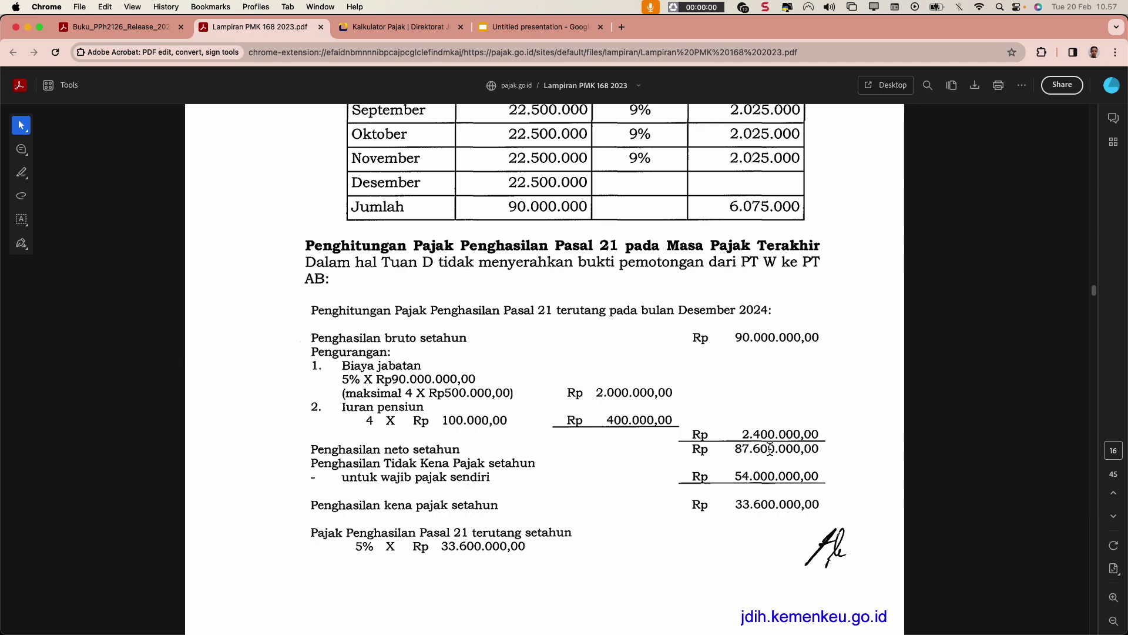
click(363, 28)
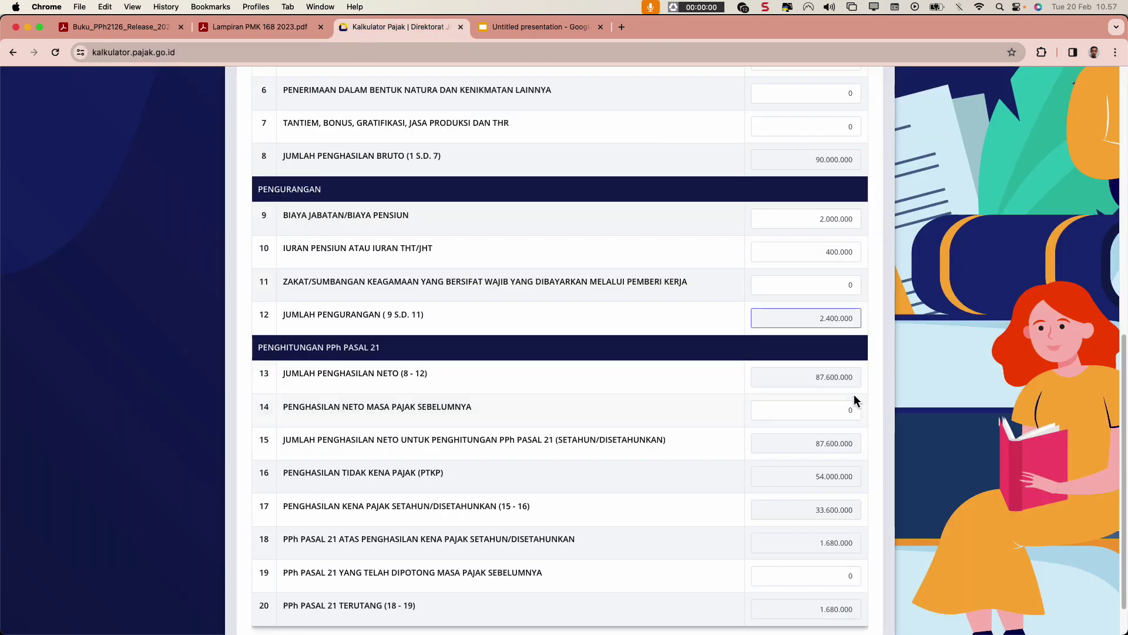
click(293, 34)
click(390, 32)
click(841, 409)
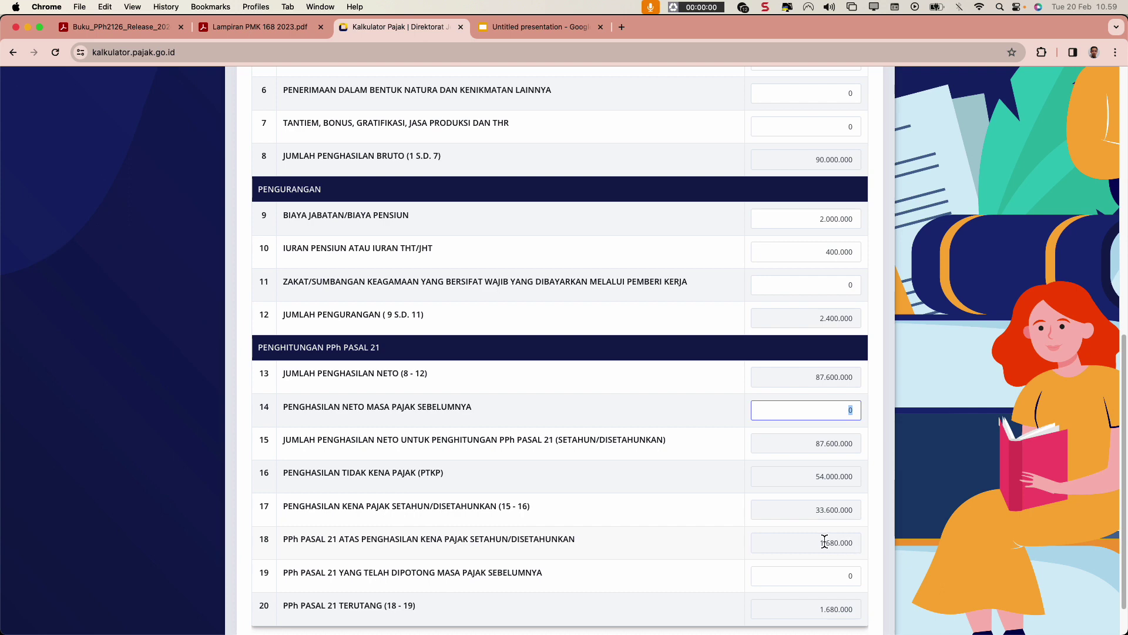
- Look up the Pasal 17 Tarif Umum for the "sampai dengan Rp60 juta" bracket in the PPh 21/26 book for the calculator's taxable income
click(251, 28)
click(143, 28)
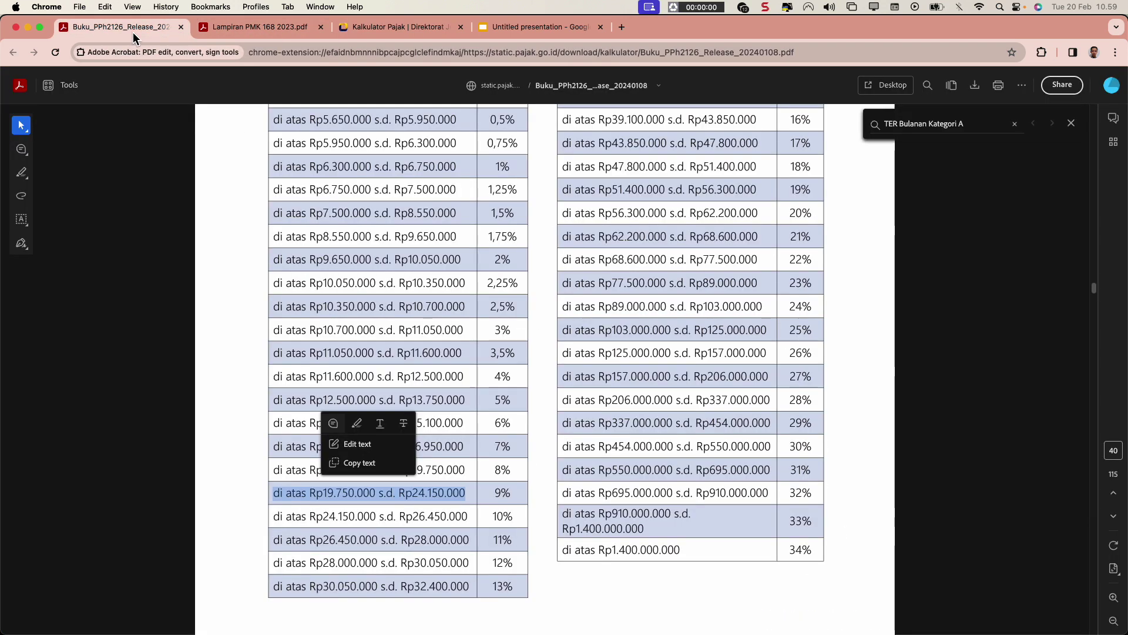
click(299, 30)
click(394, 28)
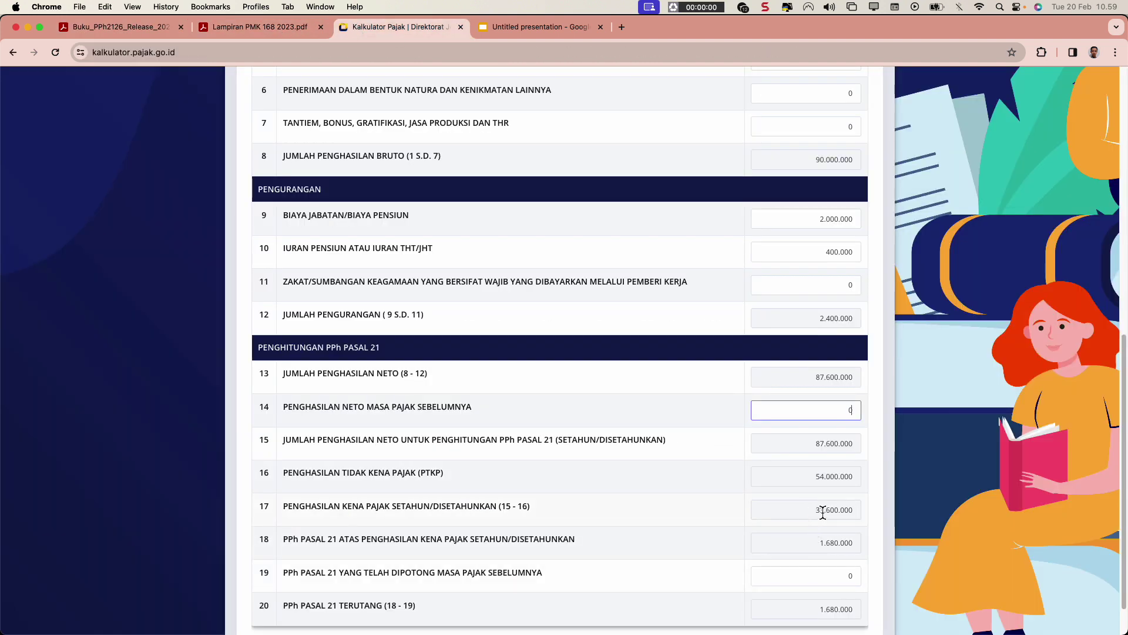
click(258, 29)
click(147, 27)
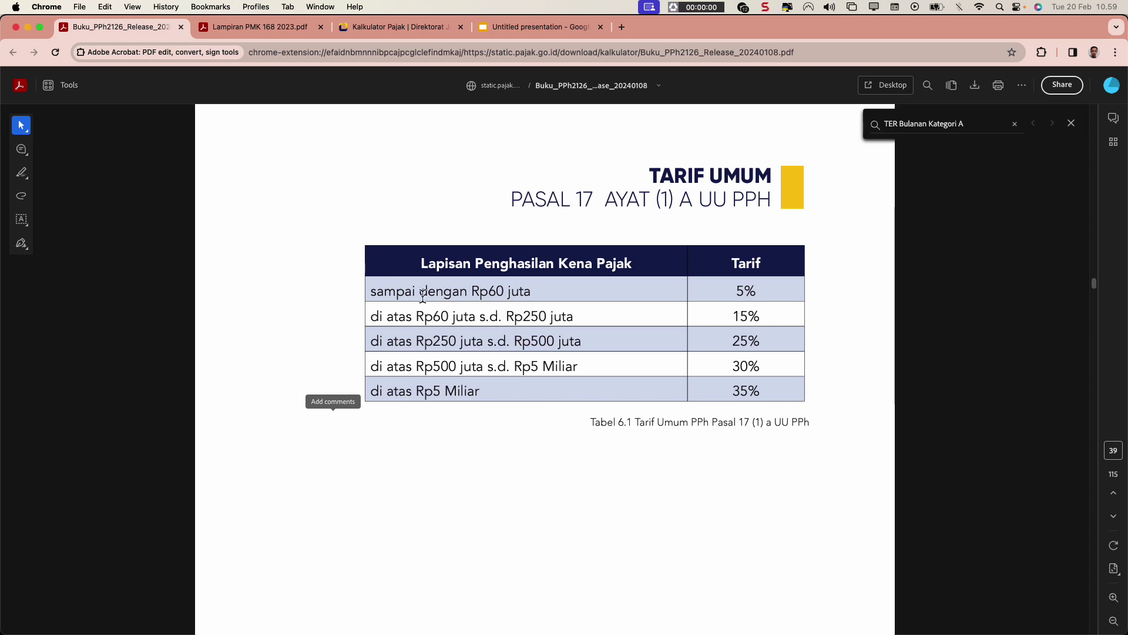
click(262, 36)
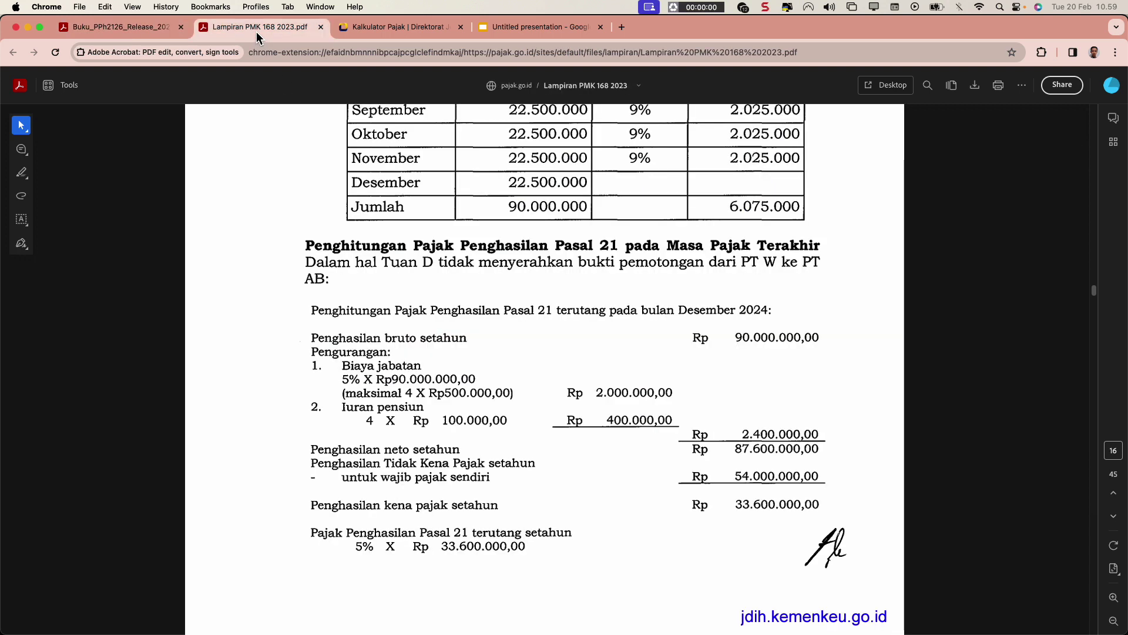
click(359, 36)
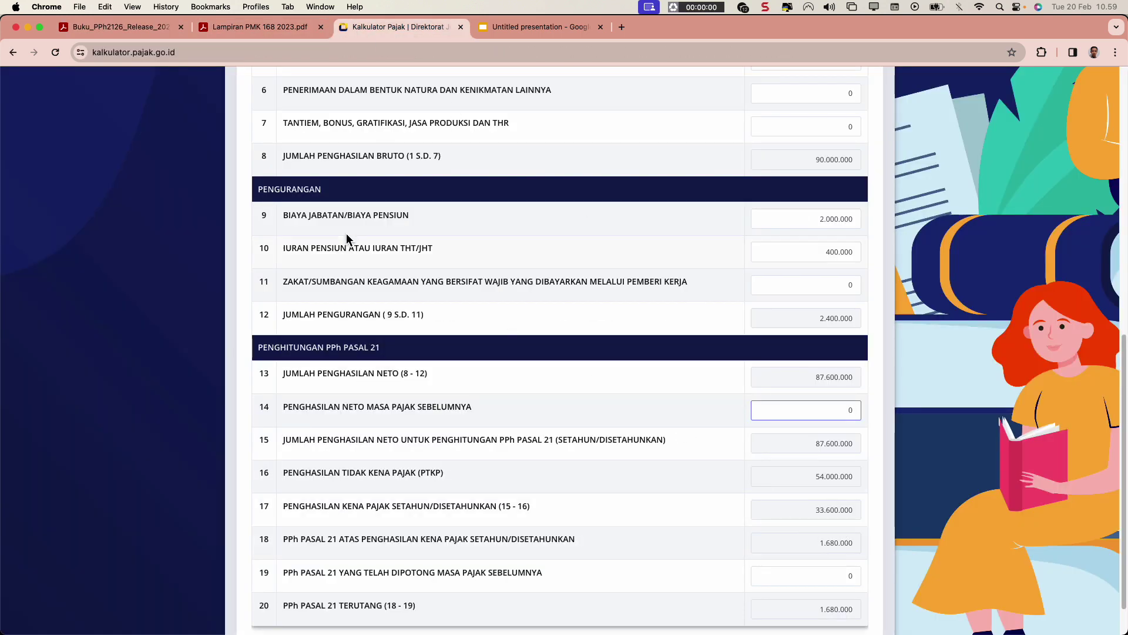
click(146, 28)
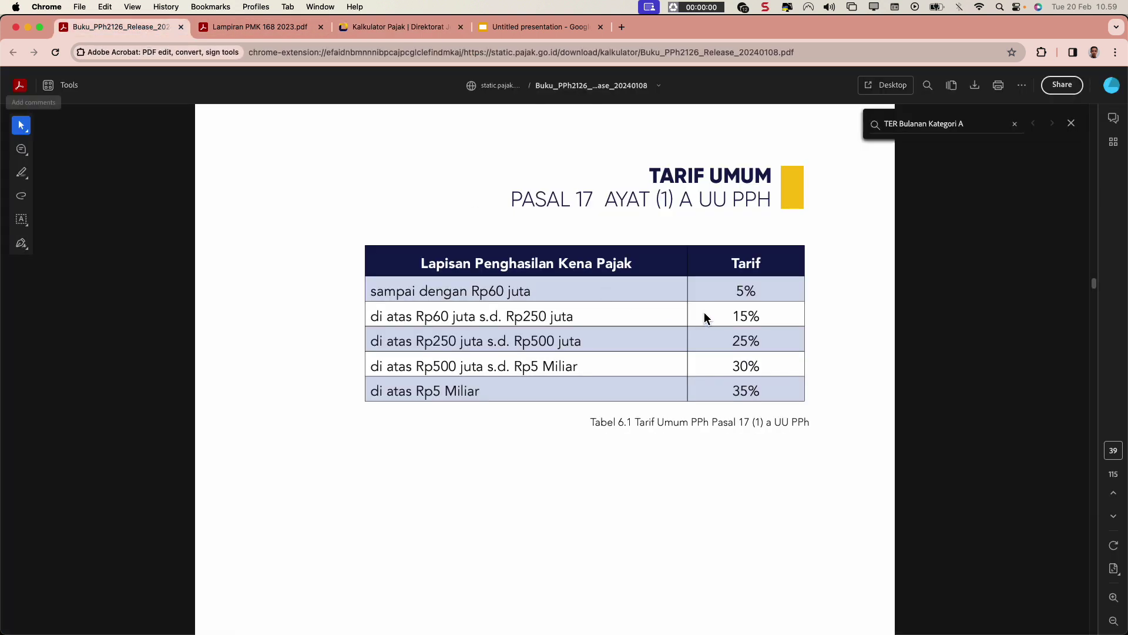
drag(370, 295, 566, 297)
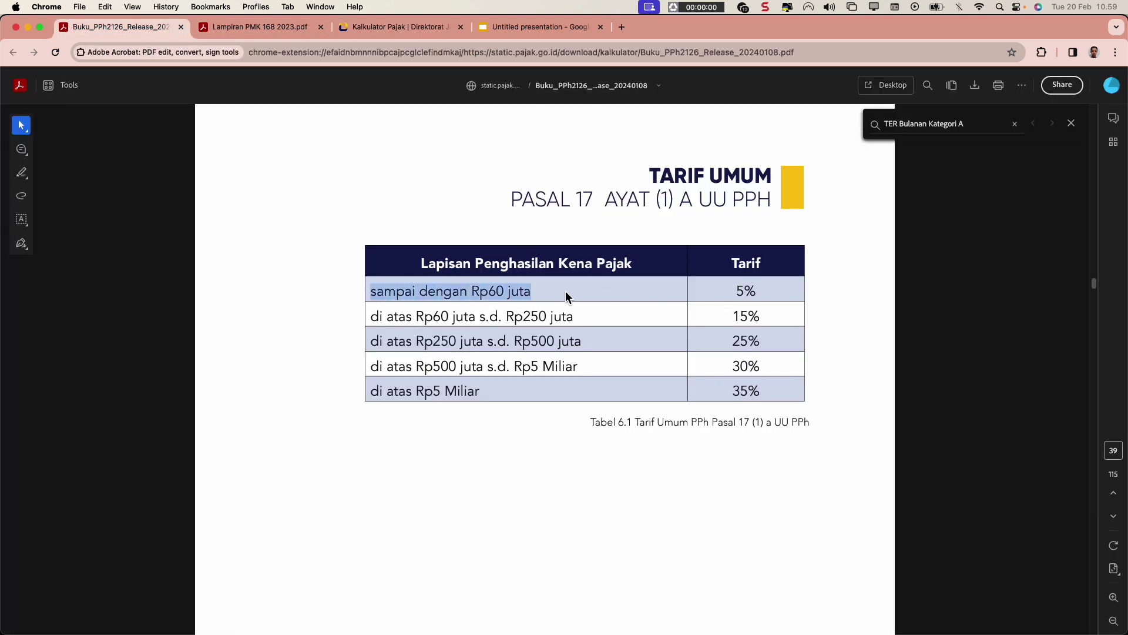
click(433, 293)
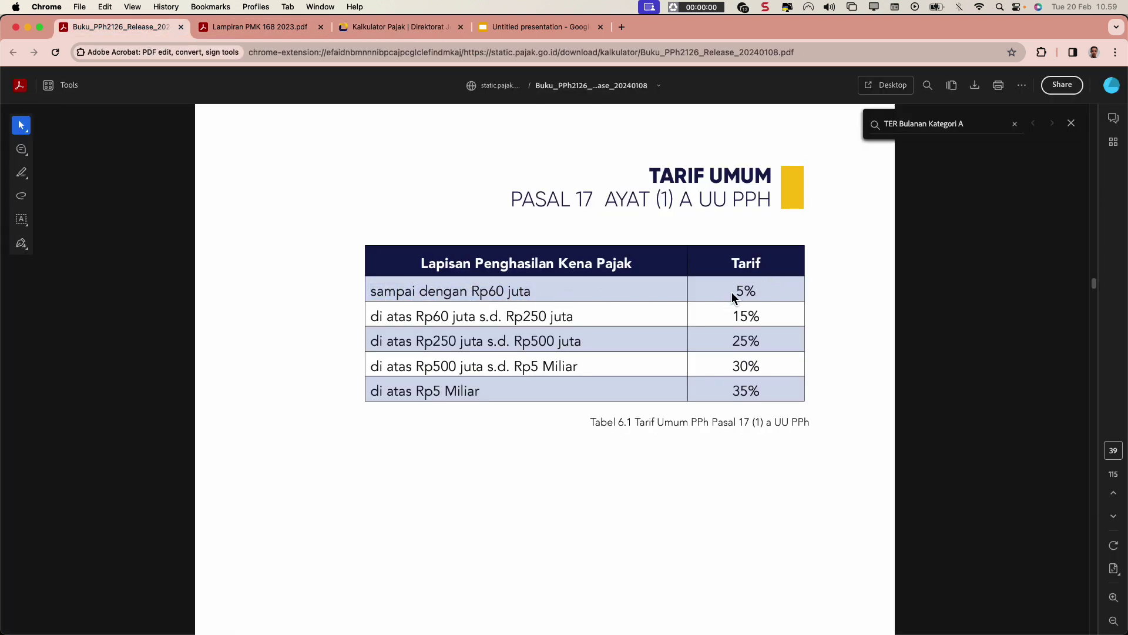
- Examine the annual tax due, the September to November withholding and the over-withheld amount in the PMK 168 2023 attachment, and return to the calculator
click(256, 27)
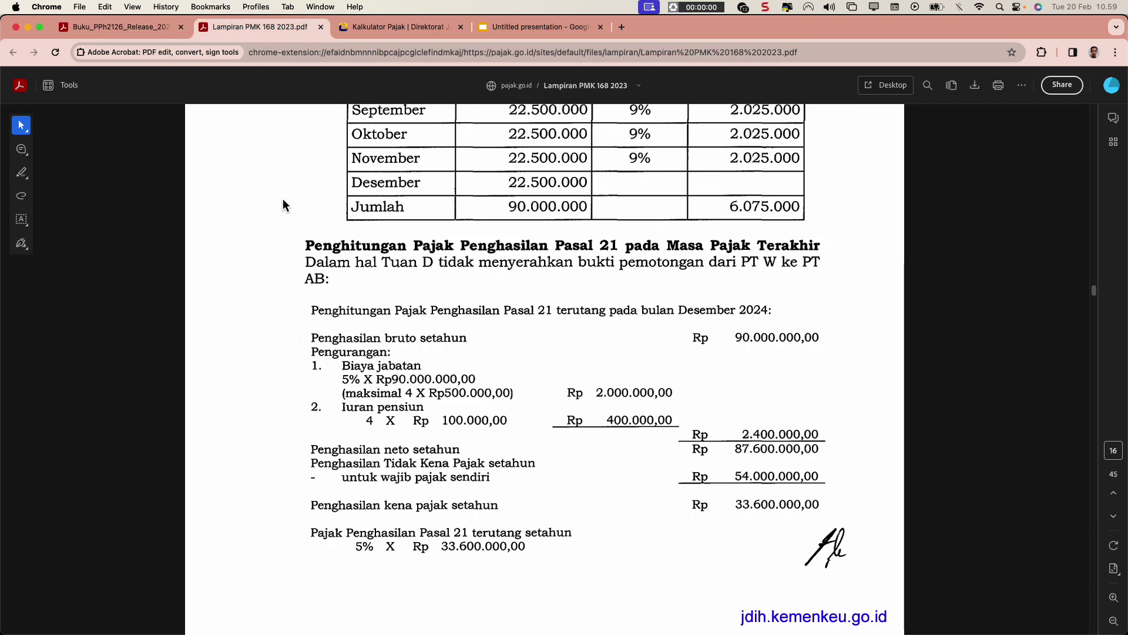
scroll(383, 448, down, 5)
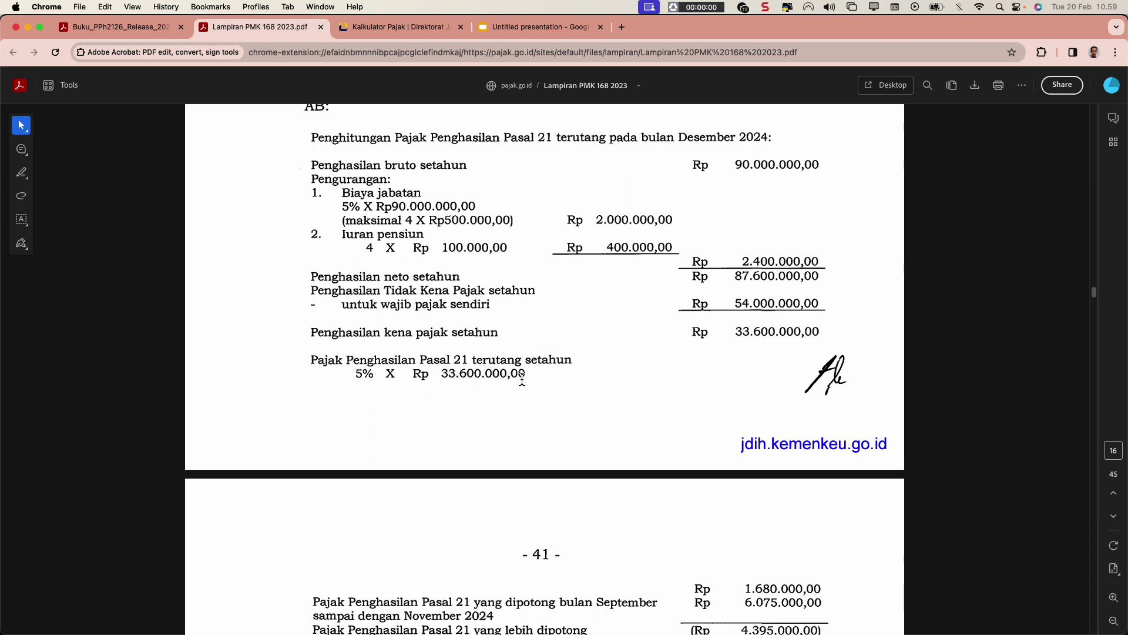
scroll(473, 404, down, 3)
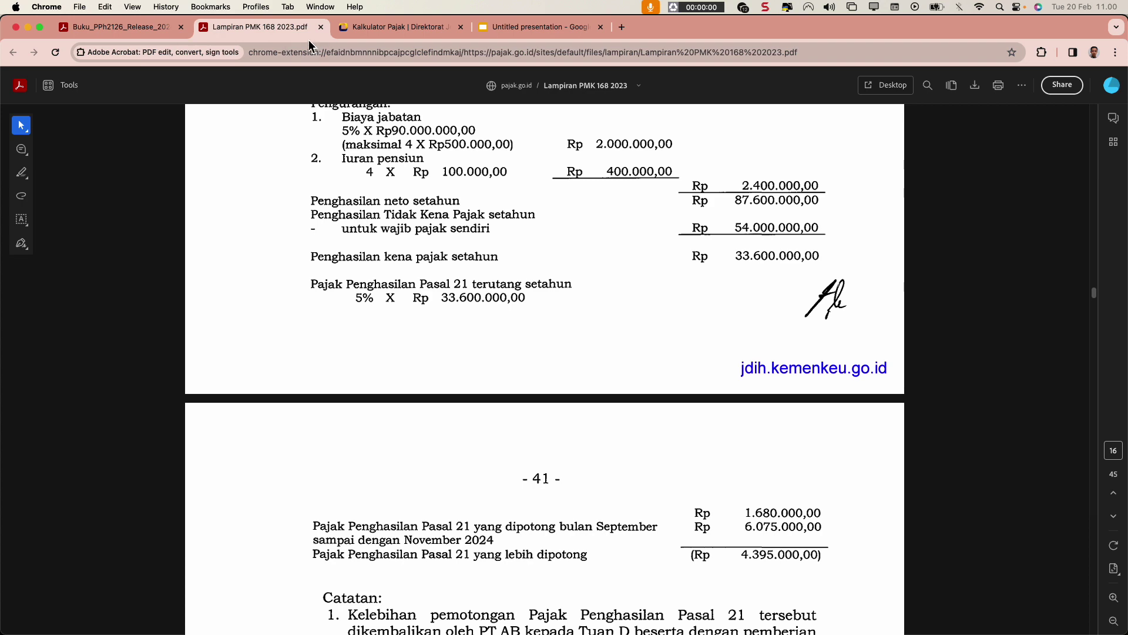
click(370, 27)
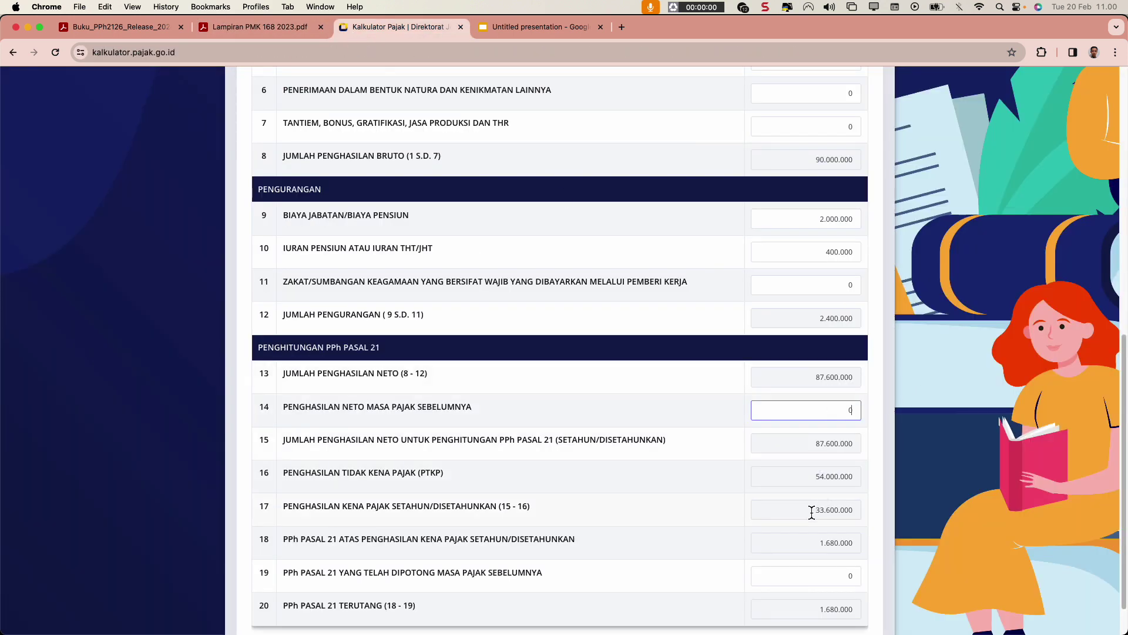
- Compare the calculator's PPh Pasal 21 on annual taxable income with the PMK 168 2023 attachment and the Pasal 17 Tarif Umum table
drag(816, 544, 866, 548)
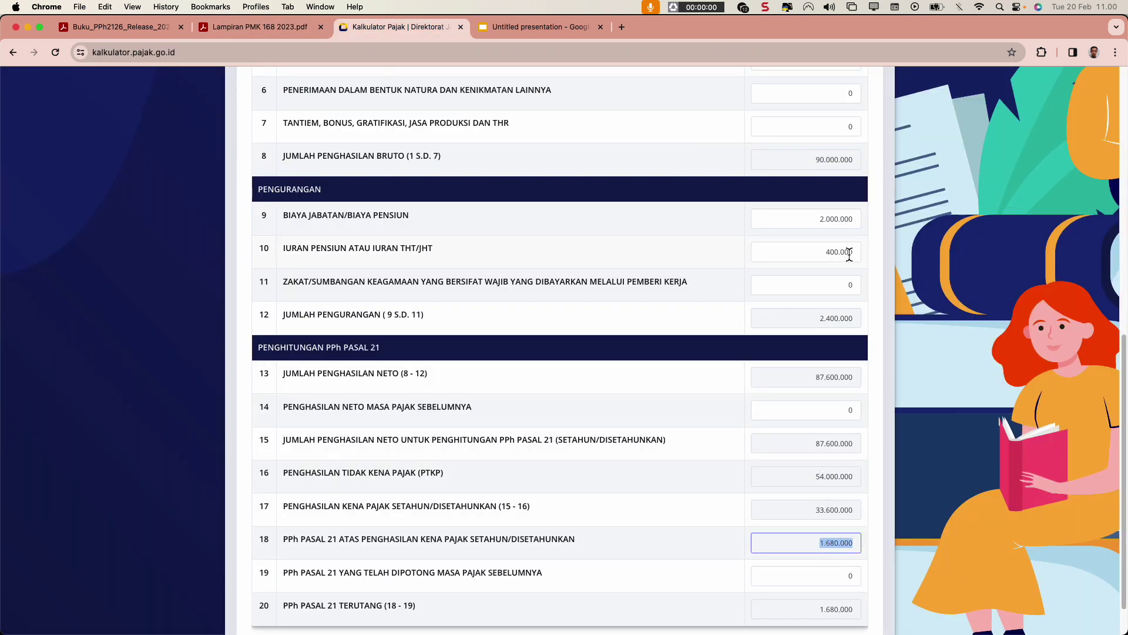
click(212, 32)
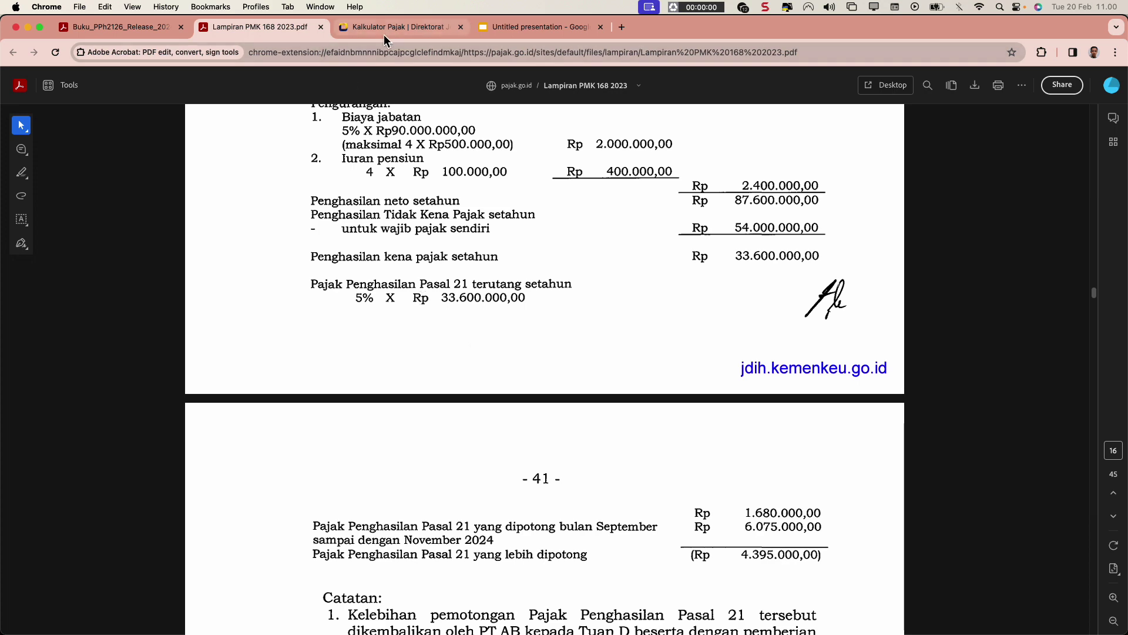
click(406, 27)
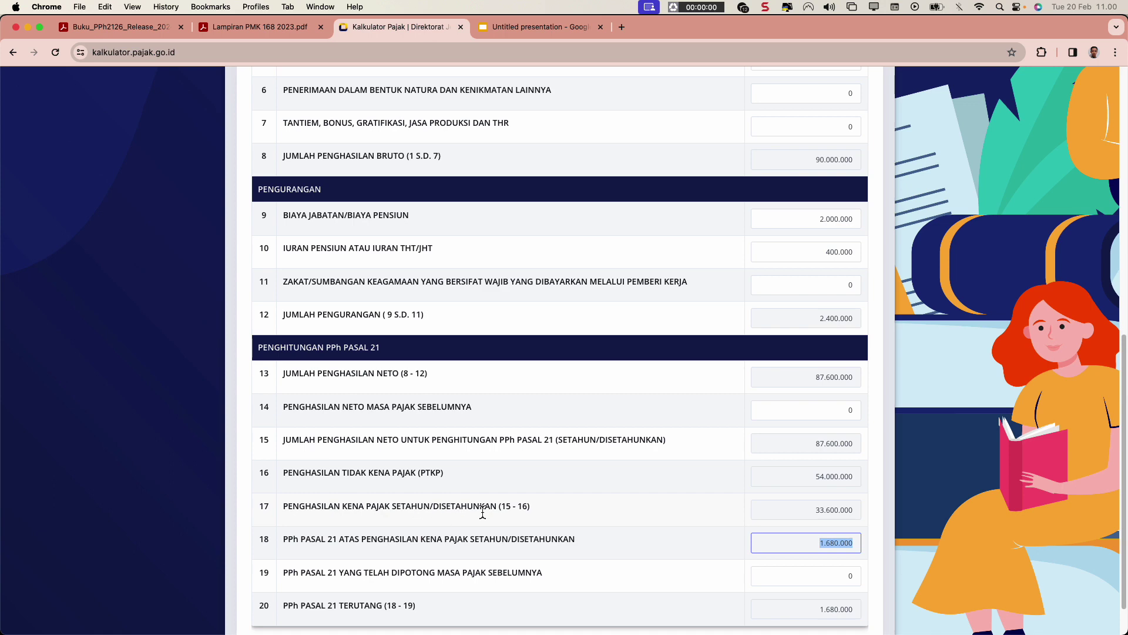
click(260, 29)
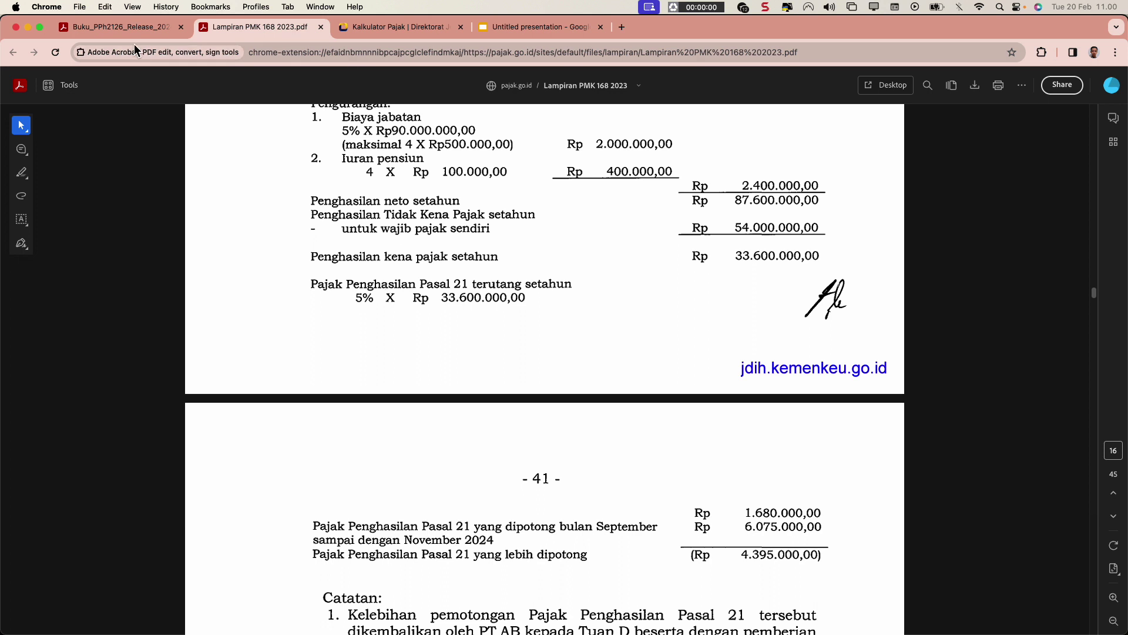
key(ctrl+shift+Tab)
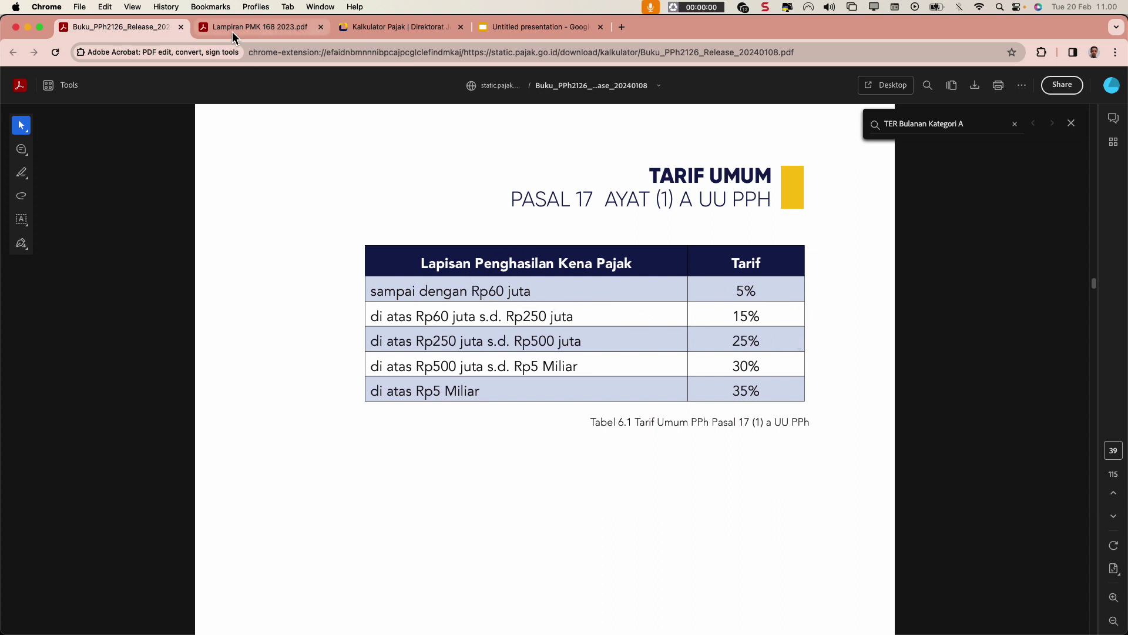
click(420, 30)
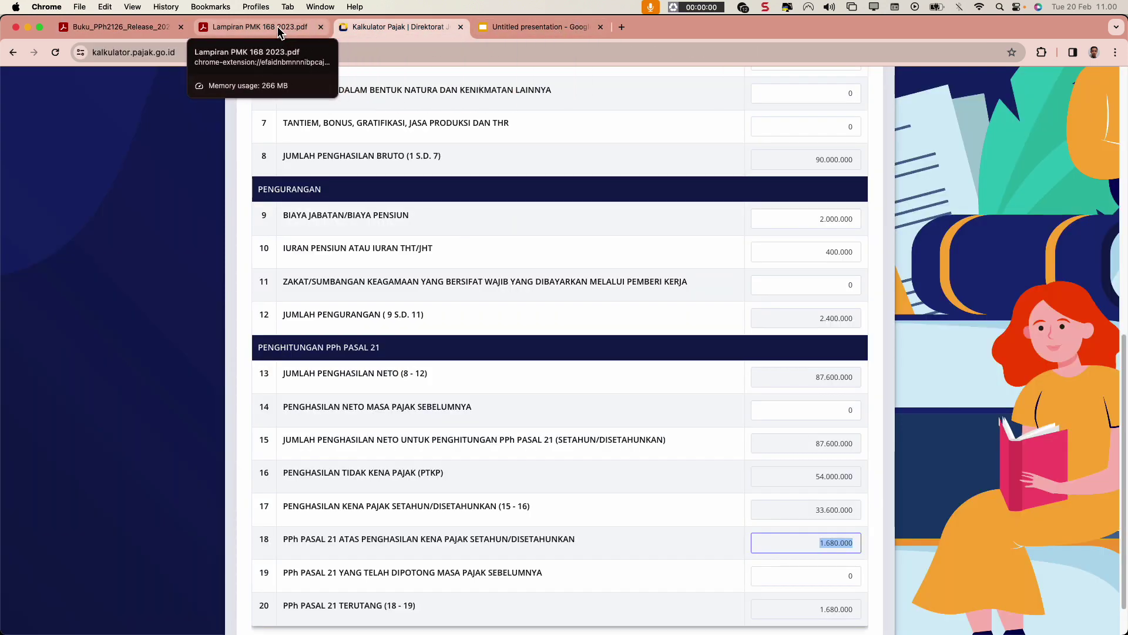
- Look up the September to November withholding in the attachment and set PPh Pasal 21 Yang Telah Dipotong Masa Pajak Sebelumnya to 6.075.000
click(222, 29)
scroll(353, 414, down, 2)
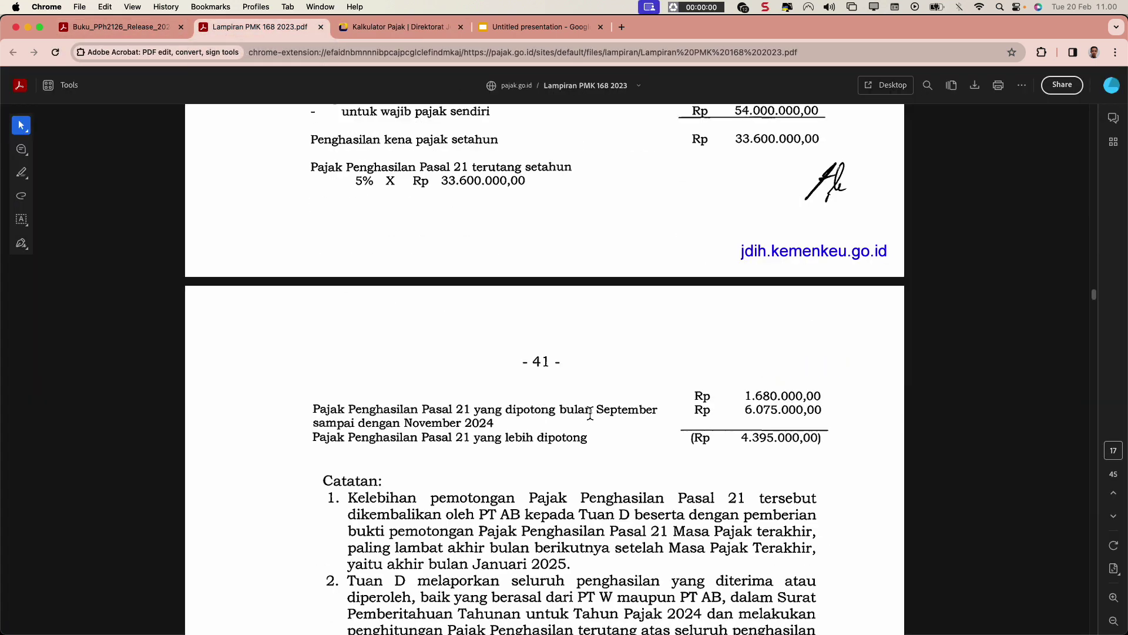
scroll(429, 425, up, 10)
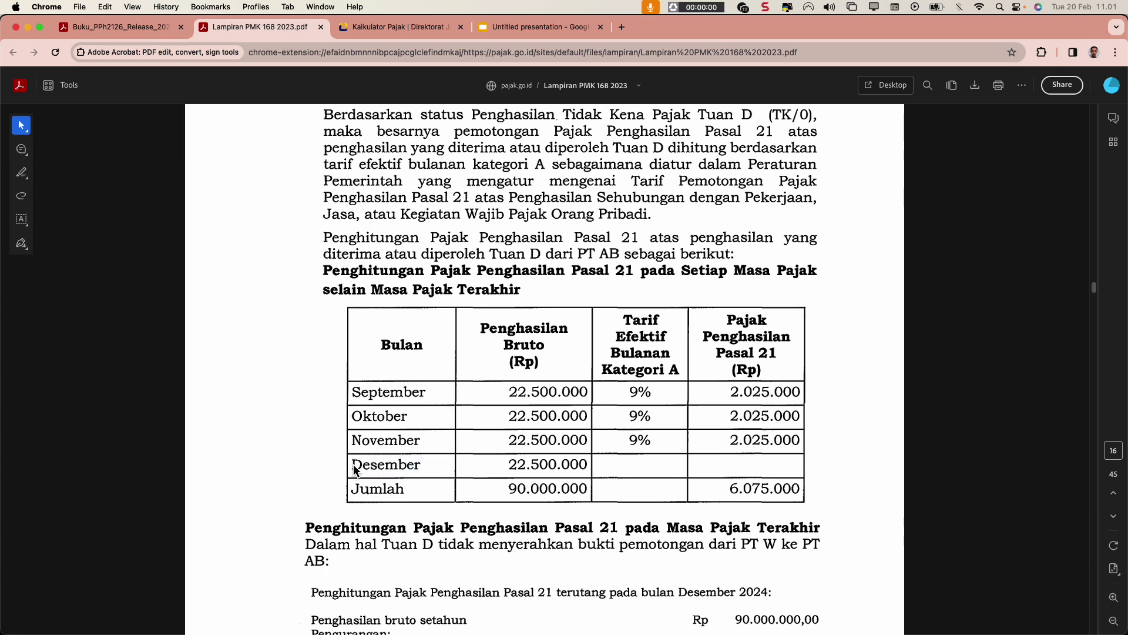
drag(354, 470, 446, 465)
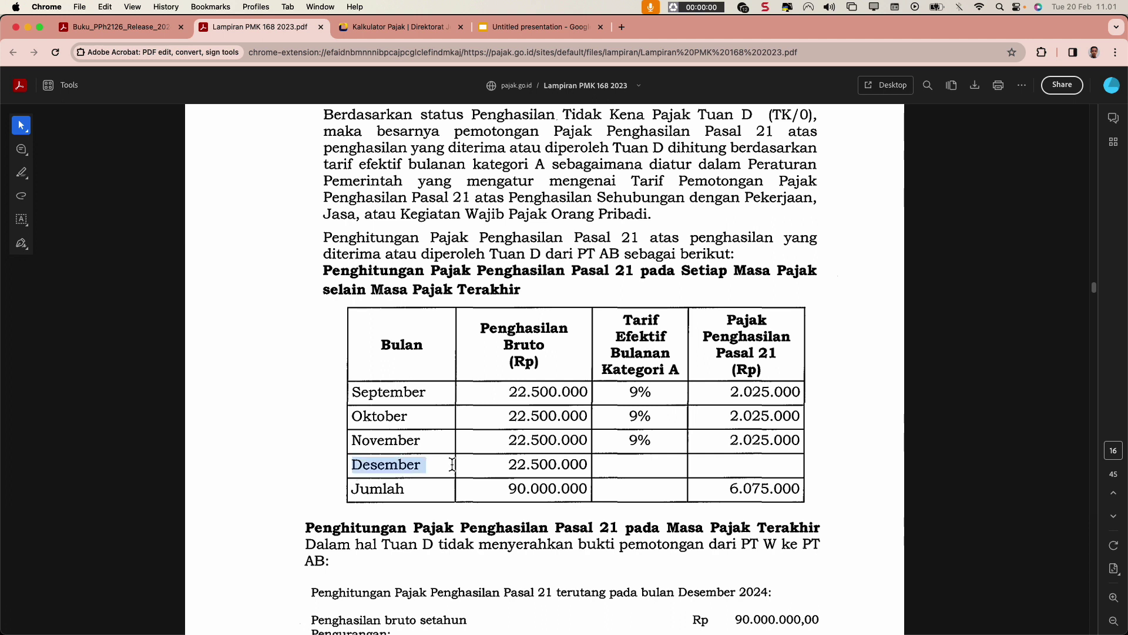
click(761, 471)
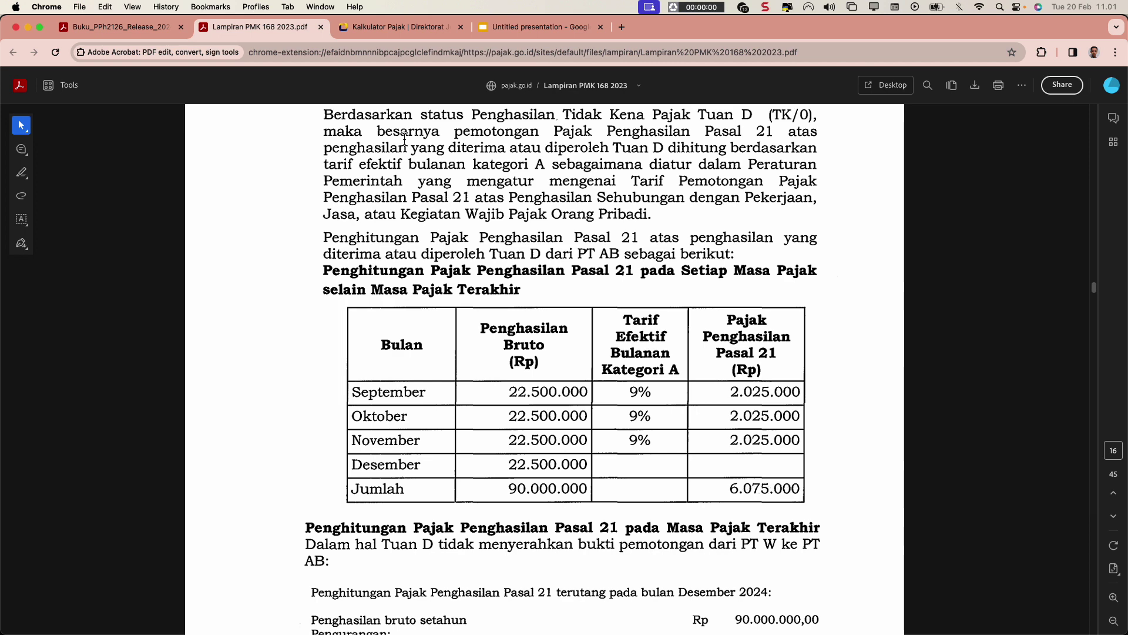
click(391, 28)
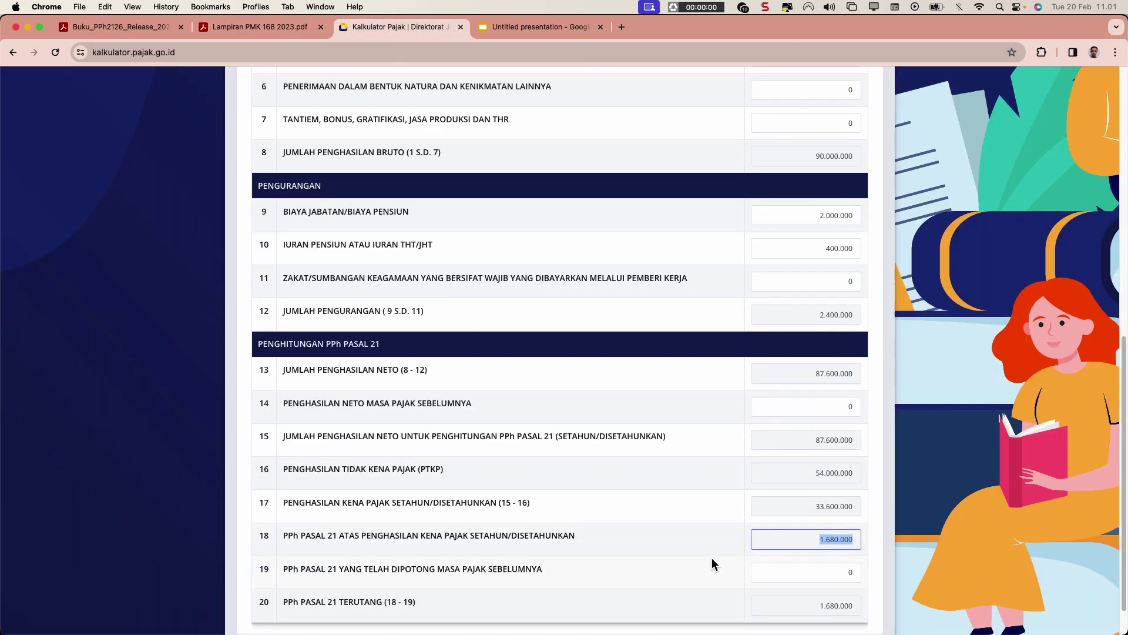
scroll(618, 563, down, 2)
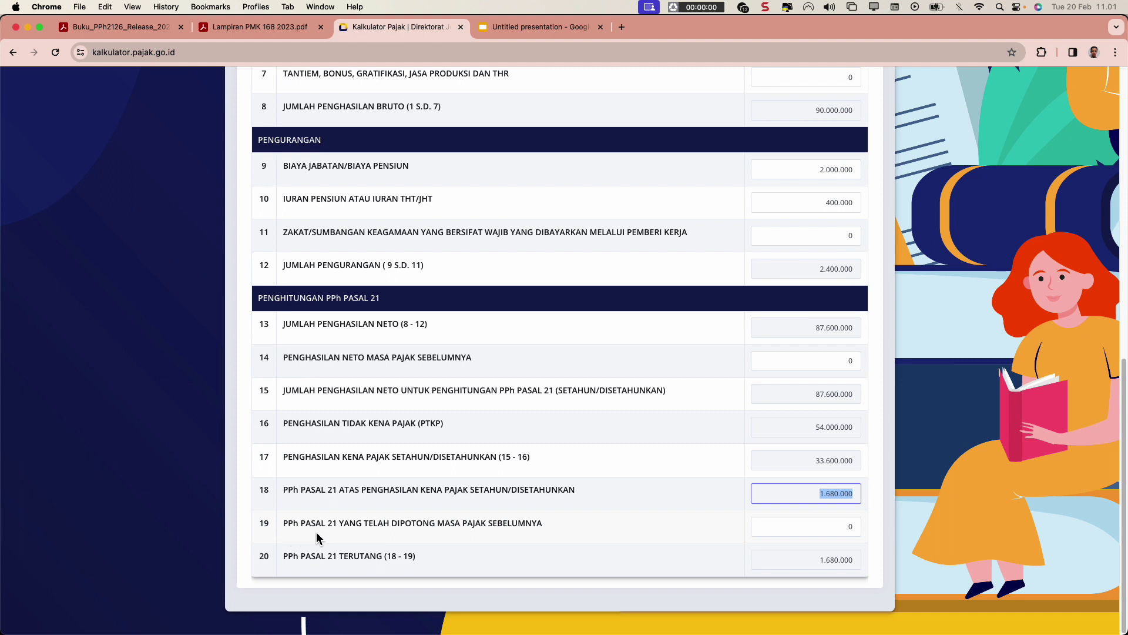
click(840, 532)
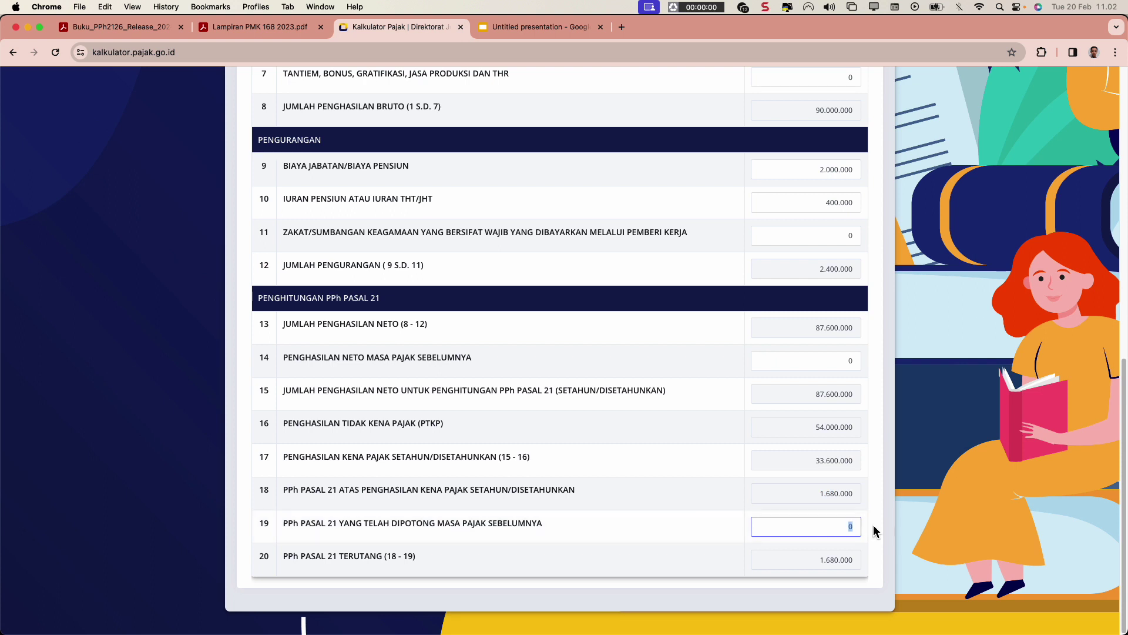
text(6.075.000)
- Compare the calculator's PPh Pasal 21 Terutang with the over-withheld amount on page 41 of the attachment
drag(820, 494, 858, 528)
drag(786, 562, 858, 563)
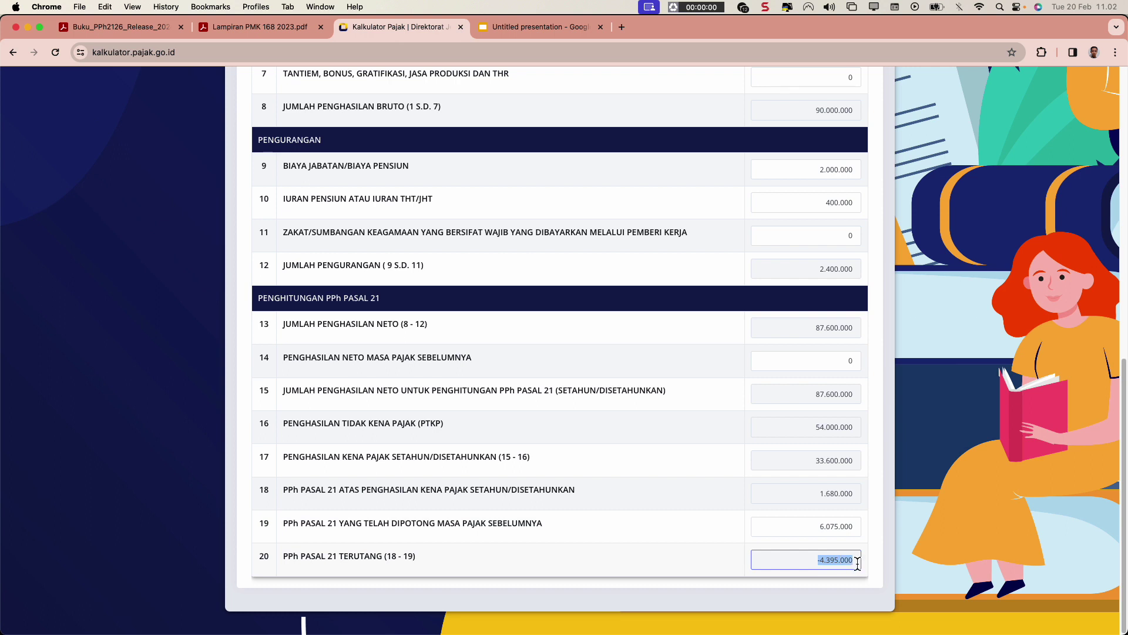
click(820, 566)
key(ctrl+shift+Tab)
scroll(602, 395, down, 5)
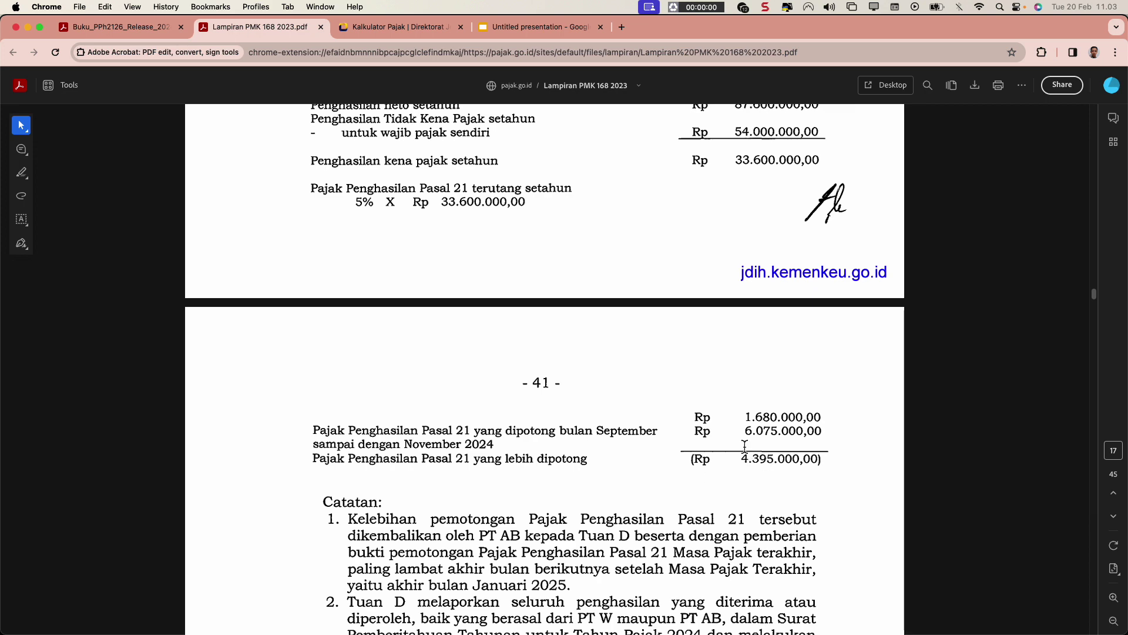
click(389, 29)
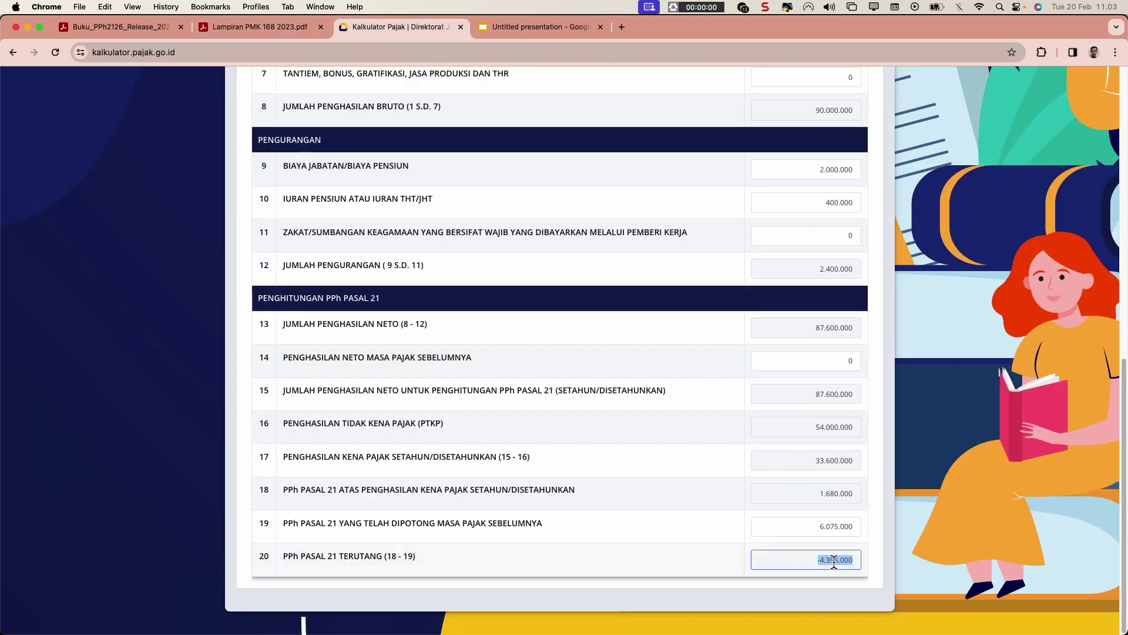
- Read the Catatan in the attachment on refunding the over-withheld tax, annual return reporting and PPh 21 tax credits
click(259, 27)
scroll(673, 353, down, 2)
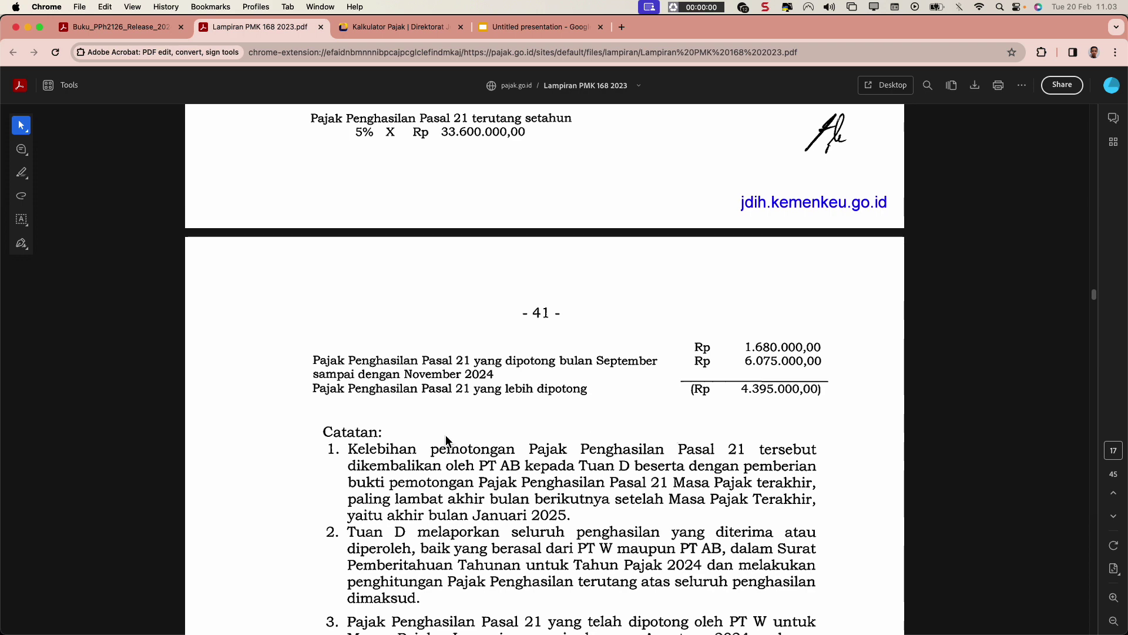
scroll(447, 441, down, 6)
scroll(438, 411, down, 2)
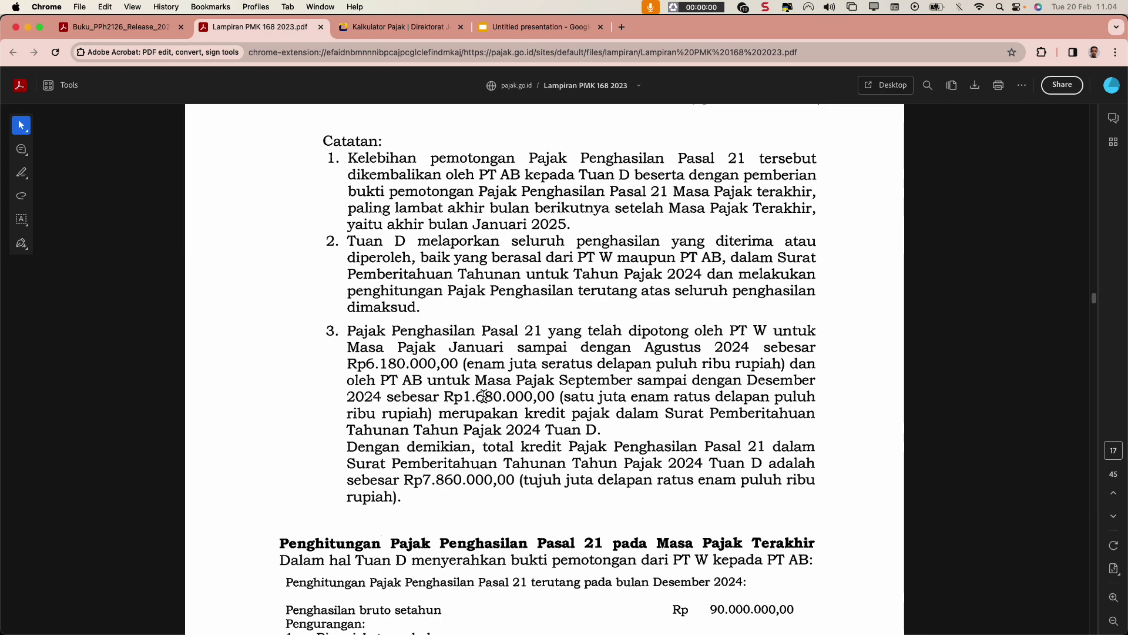
- Compare the calculator's annual PPh Pasal 21 in row 18 with PT AB's September to December tax credit in note 3
click(390, 27)
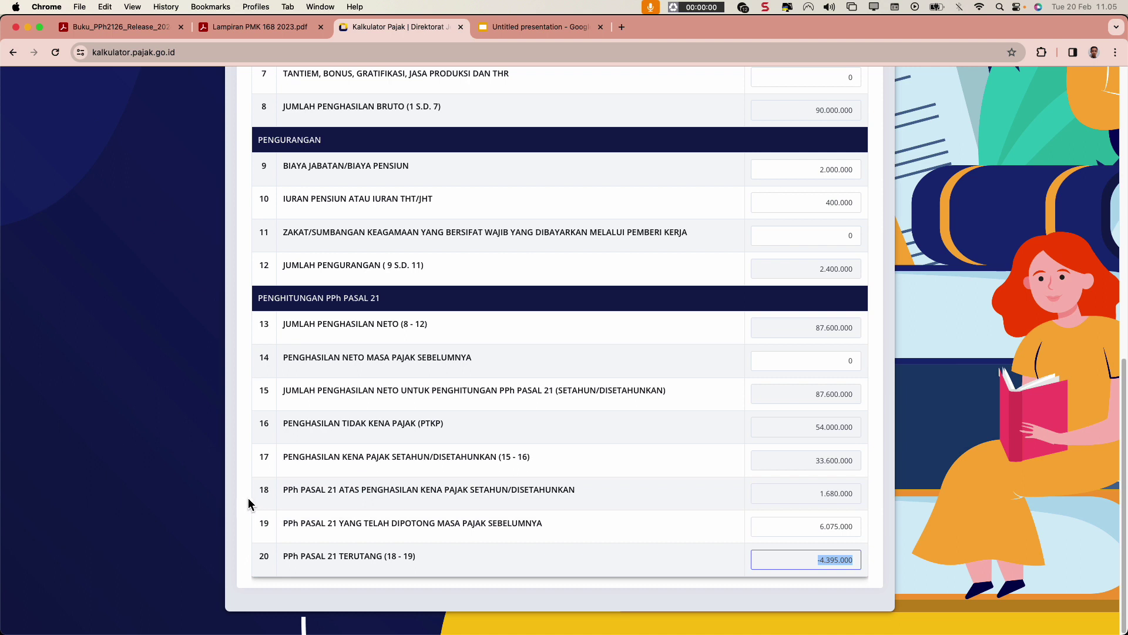
drag(256, 498, 584, 496)
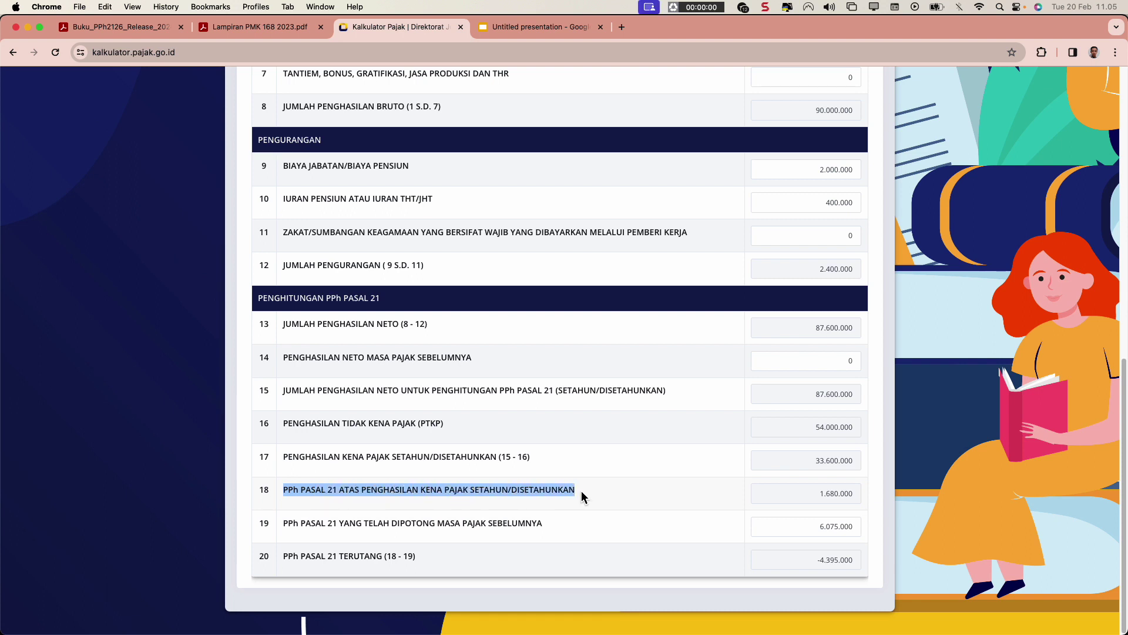
drag(278, 498, 593, 493)
drag(802, 498, 857, 497)
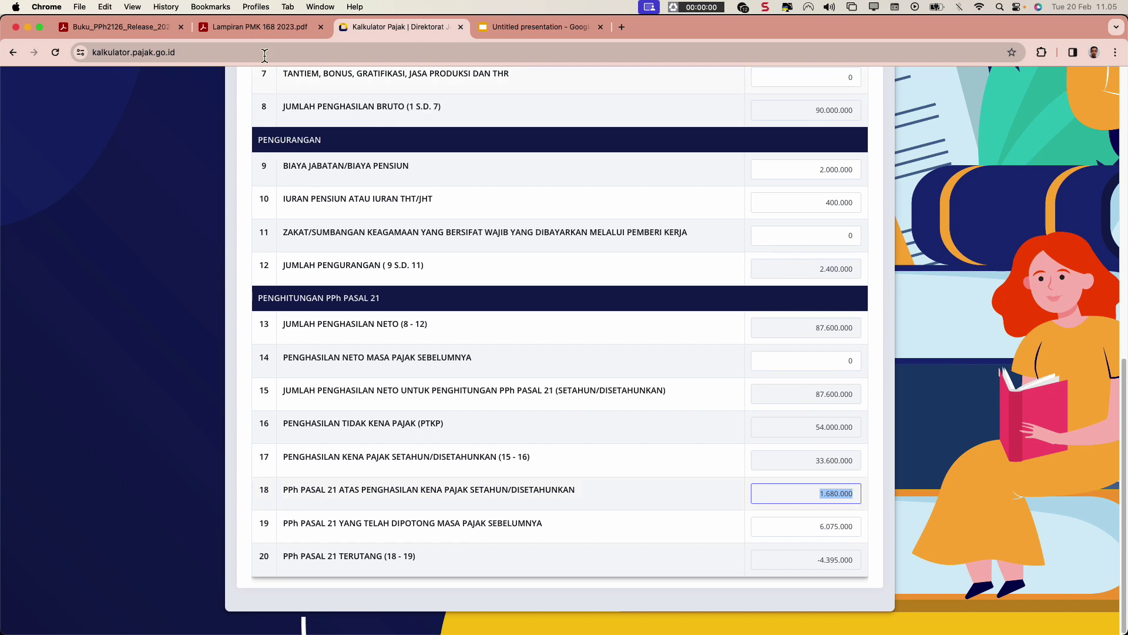
click(263, 27)
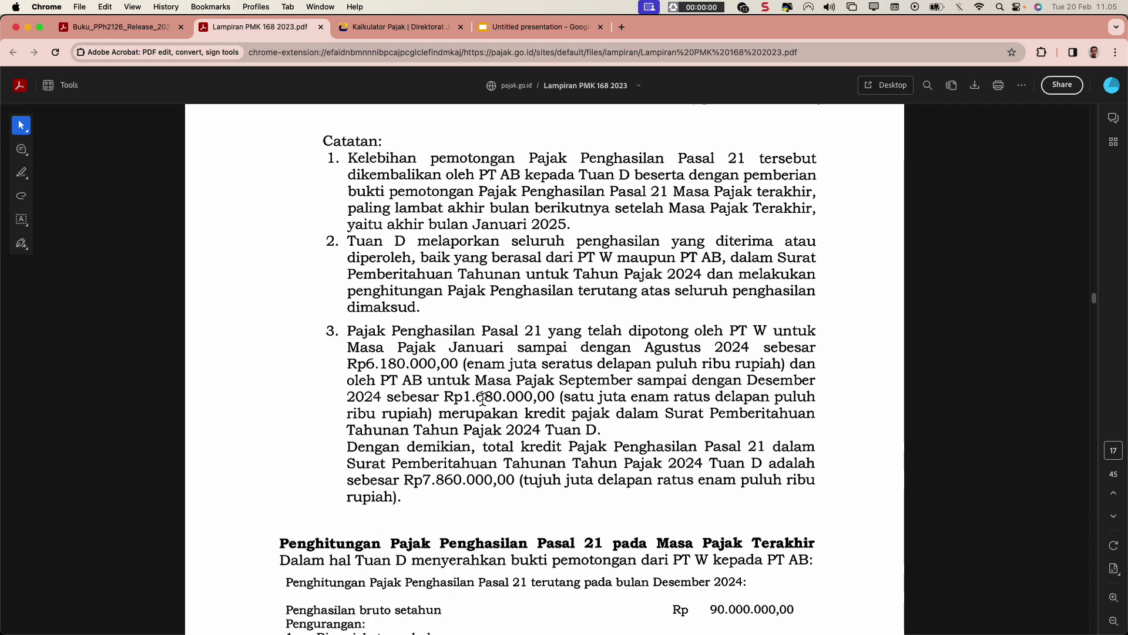
click(385, 27)
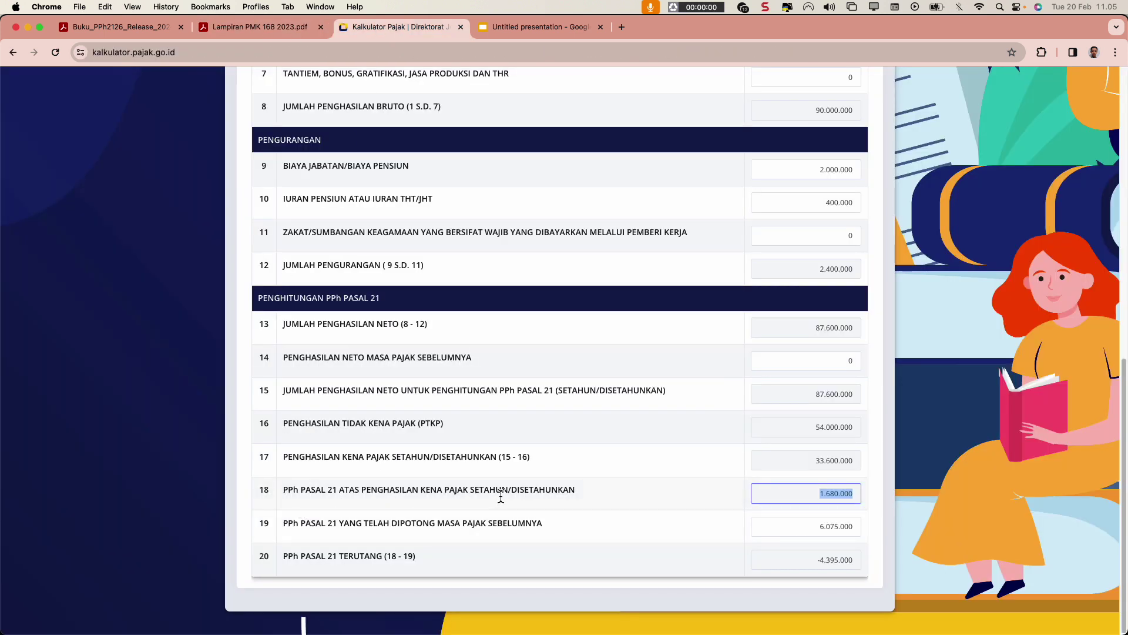
- Examine the total PPh 21 credit for the 2024 annual return in note 3 of the attachment and return to the calculator
click(238, 24)
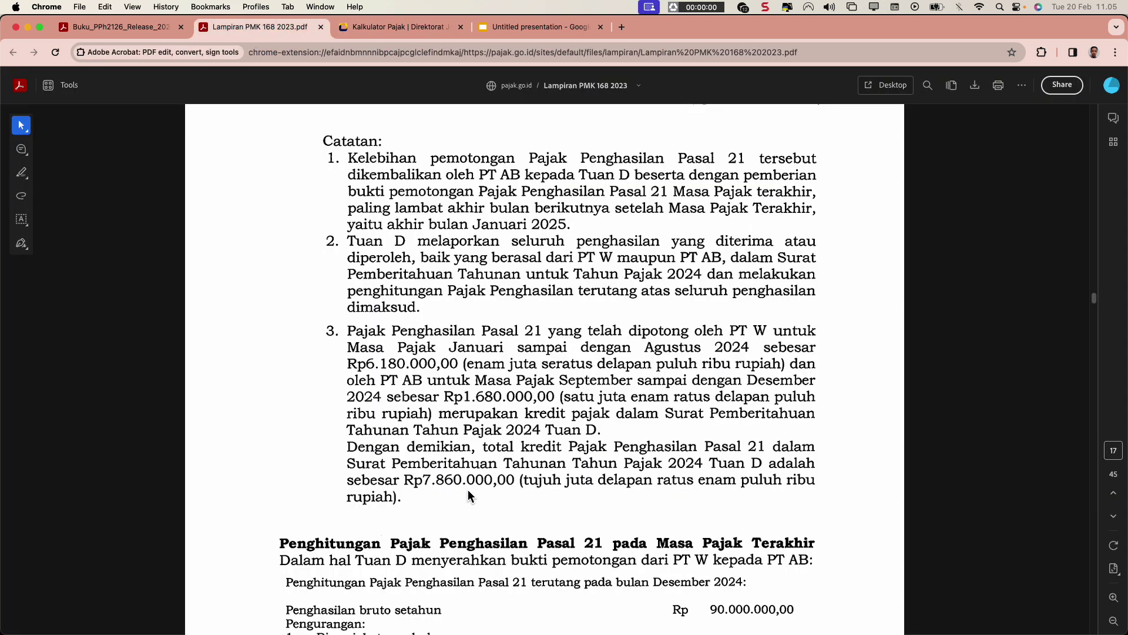
drag(425, 484, 493, 489)
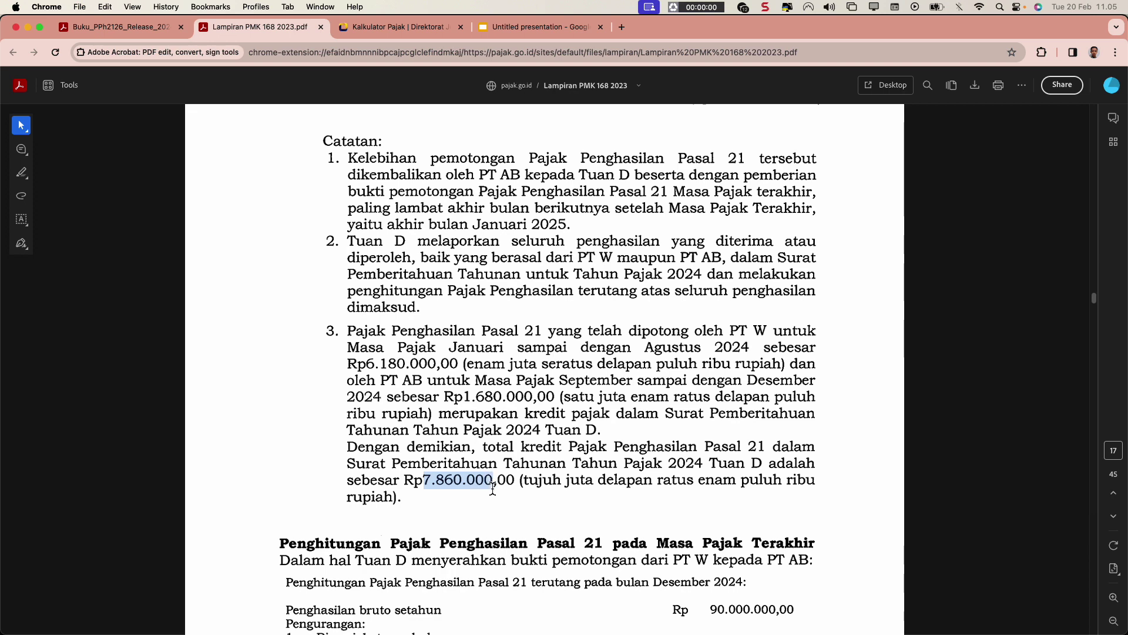
click(453, 488)
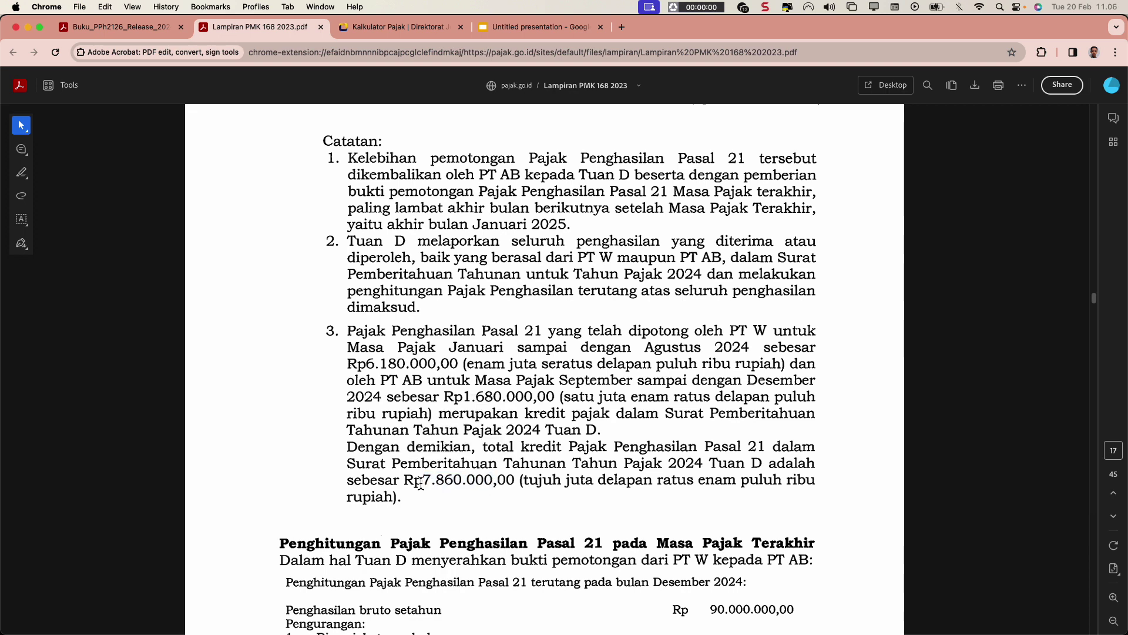
drag(416, 486, 503, 486)
click(464, 448)
click(420, 33)
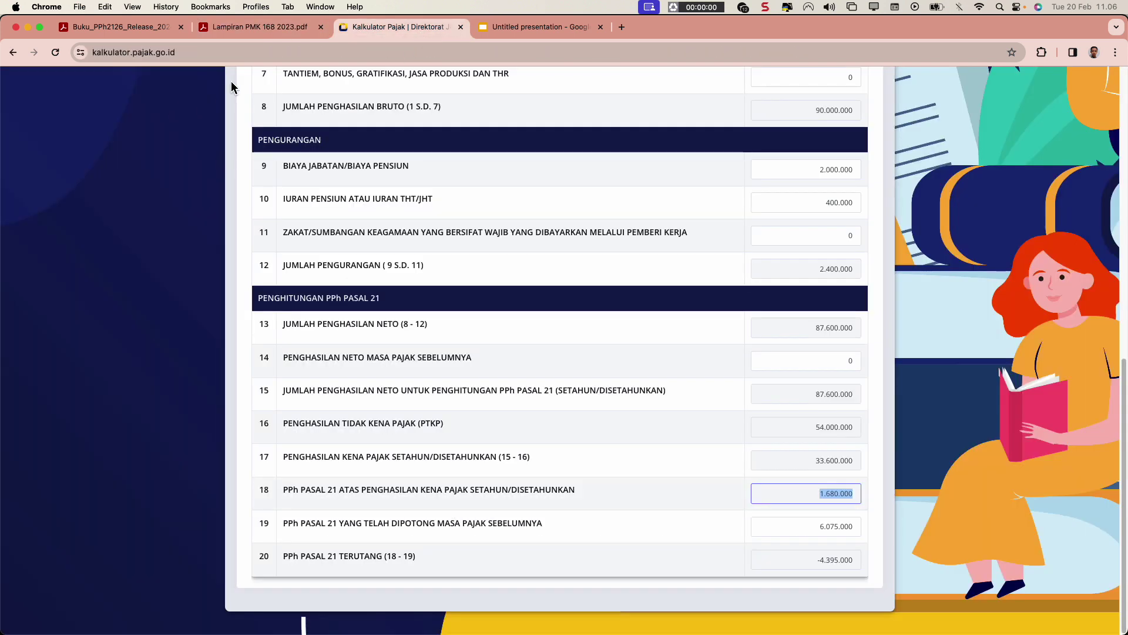
click(234, 34)
click(400, 27)
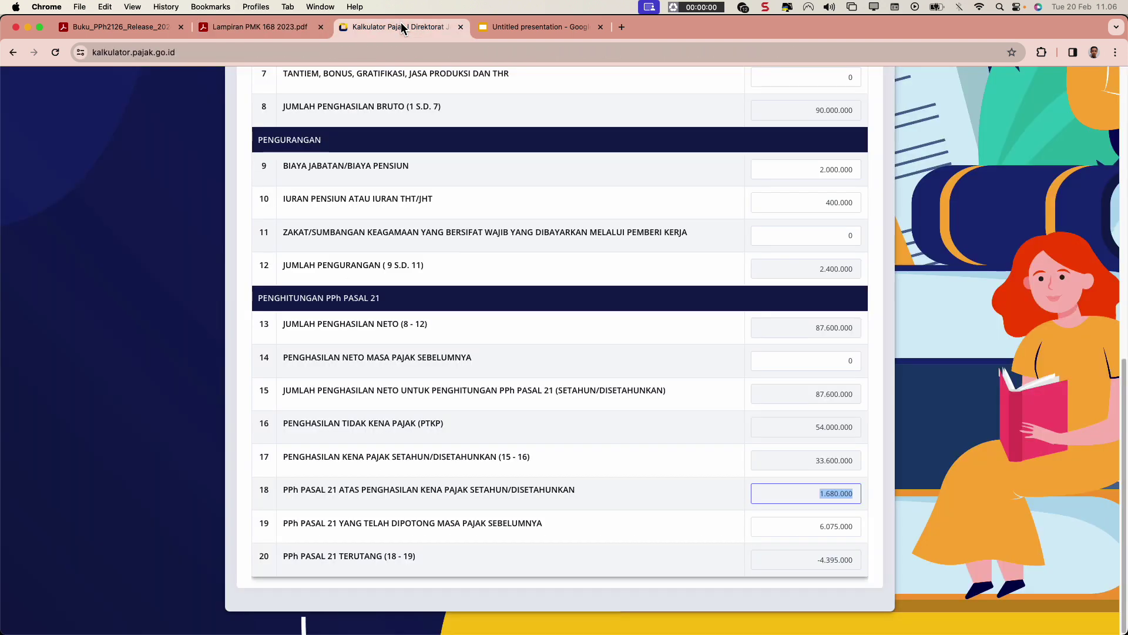